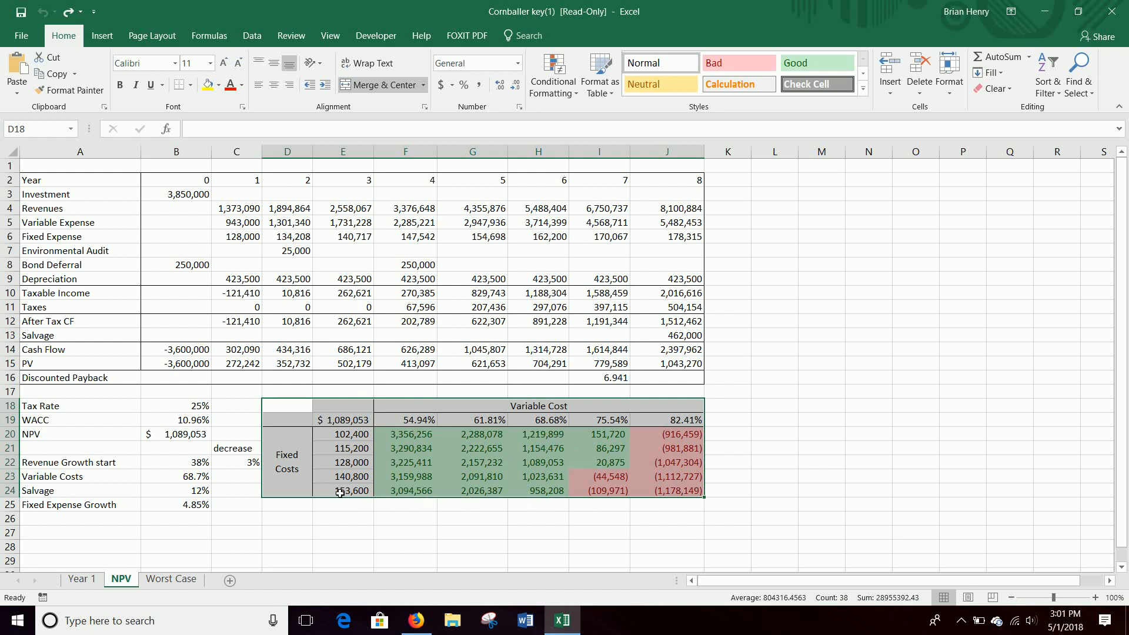
Clear the contents of the sensitivity table range E19:J24, keeping the Variable Cost and Fixed Costs headings
{"action": "left_click_drag", "start_coordinate": [334, 422], "coordinate": [669, 486]}
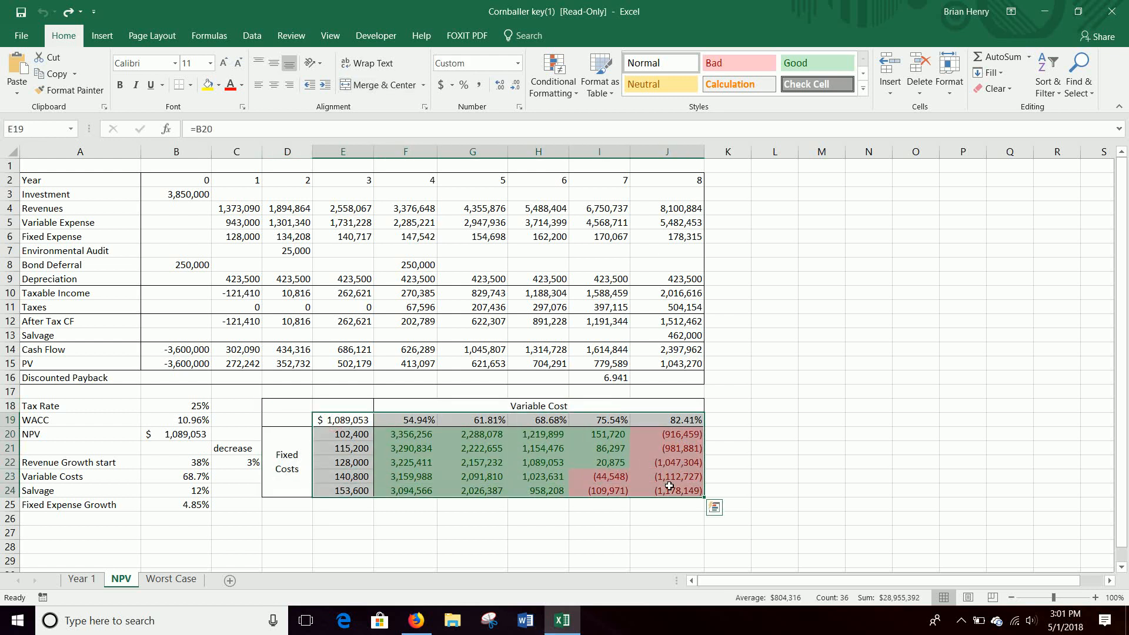
{"action": "key", "text": "Delete"}
{"action": "left_click", "coordinate": [563, 407]}
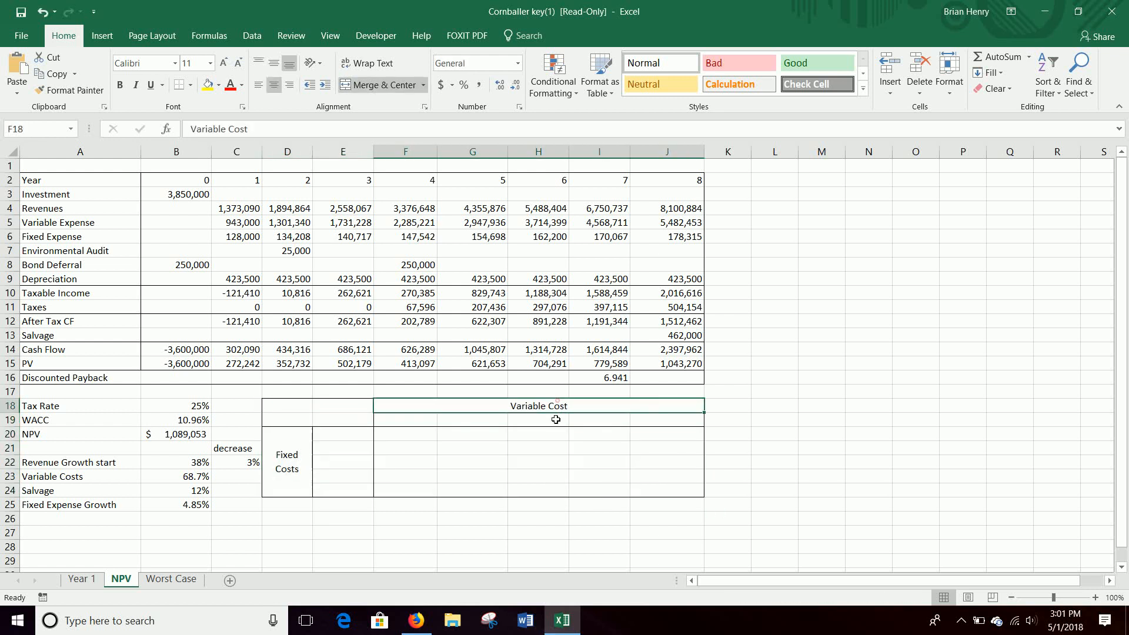
Copy the variable cost percentage from B23 and paste it as a value only into H19
{"action": "left_click", "coordinate": [179, 478]}
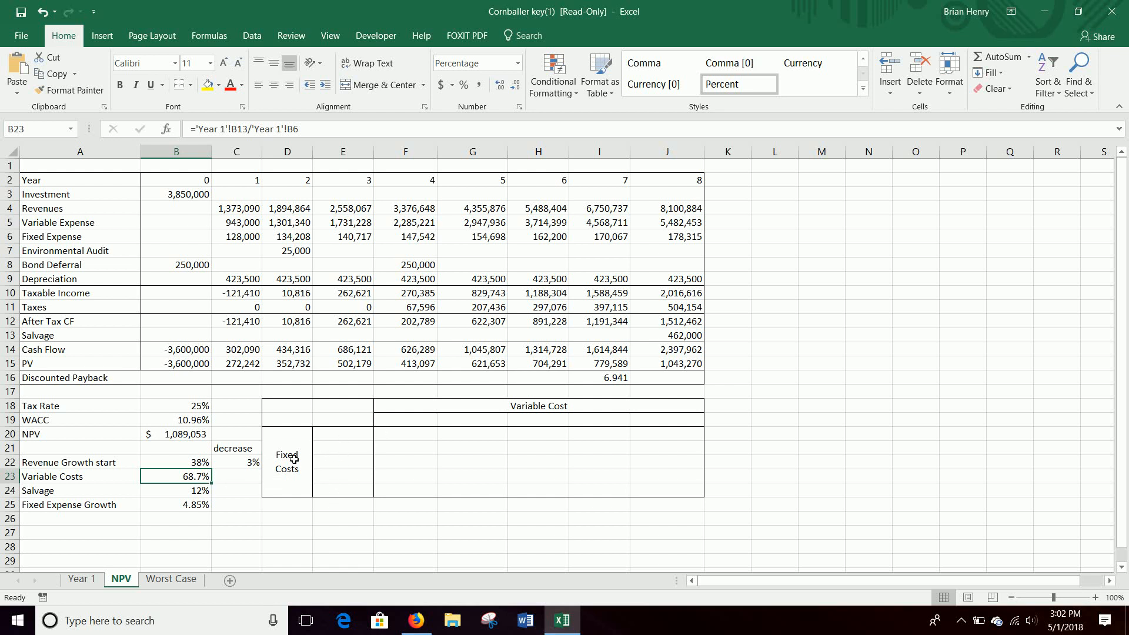
{"action": "key", "text": "ctrl+c"}
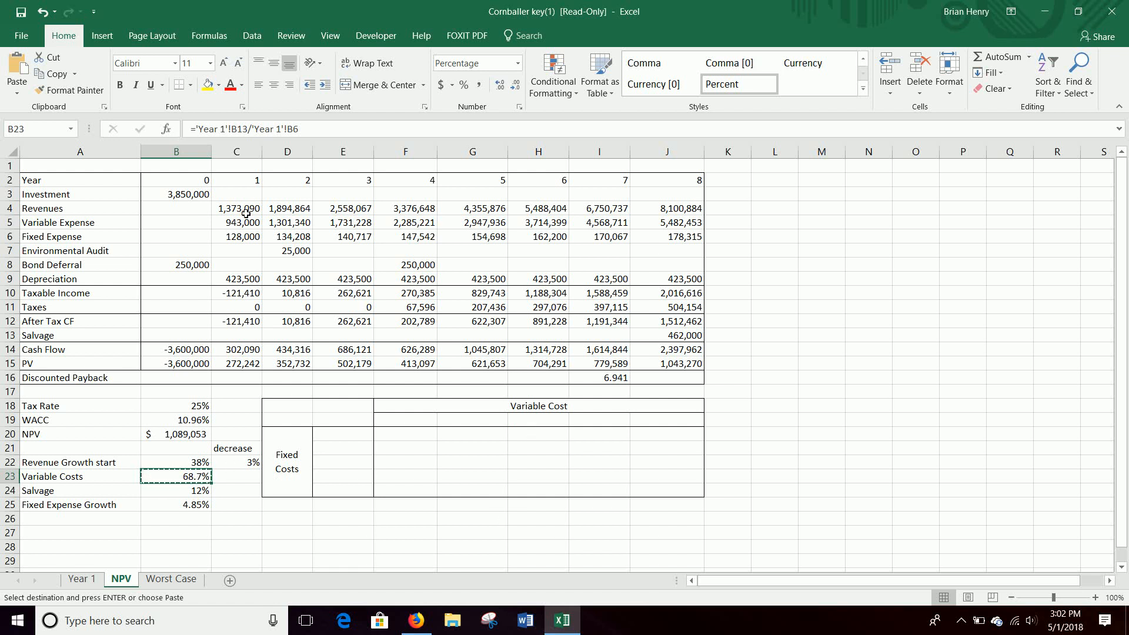
{"action": "right_click", "coordinate": [521, 414]}
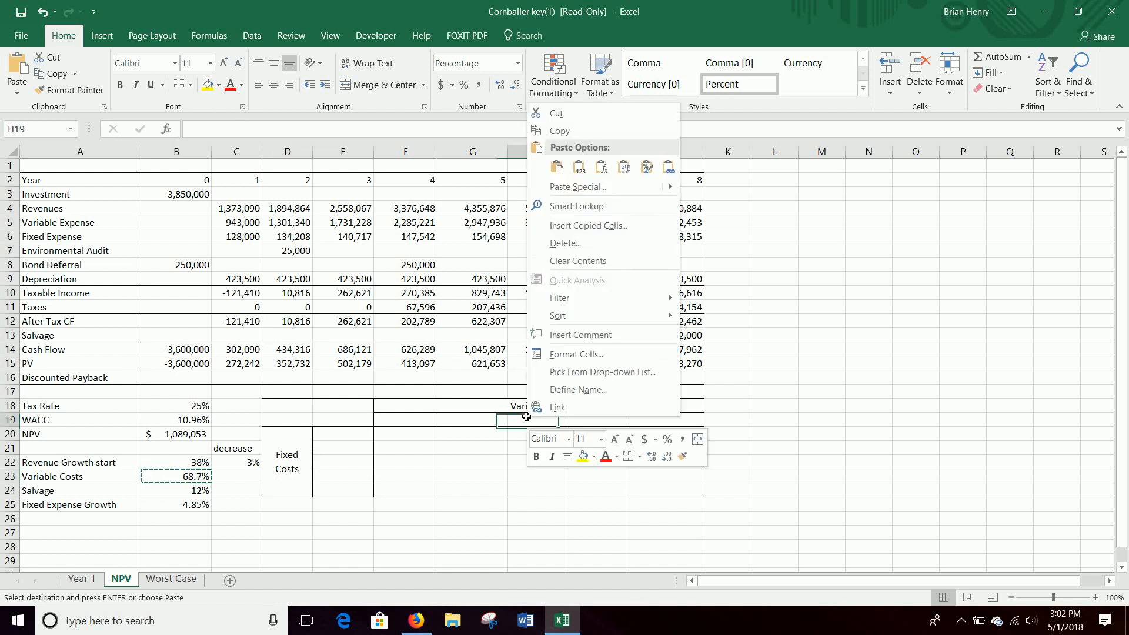
{"action": "left_click", "coordinate": [580, 171]}
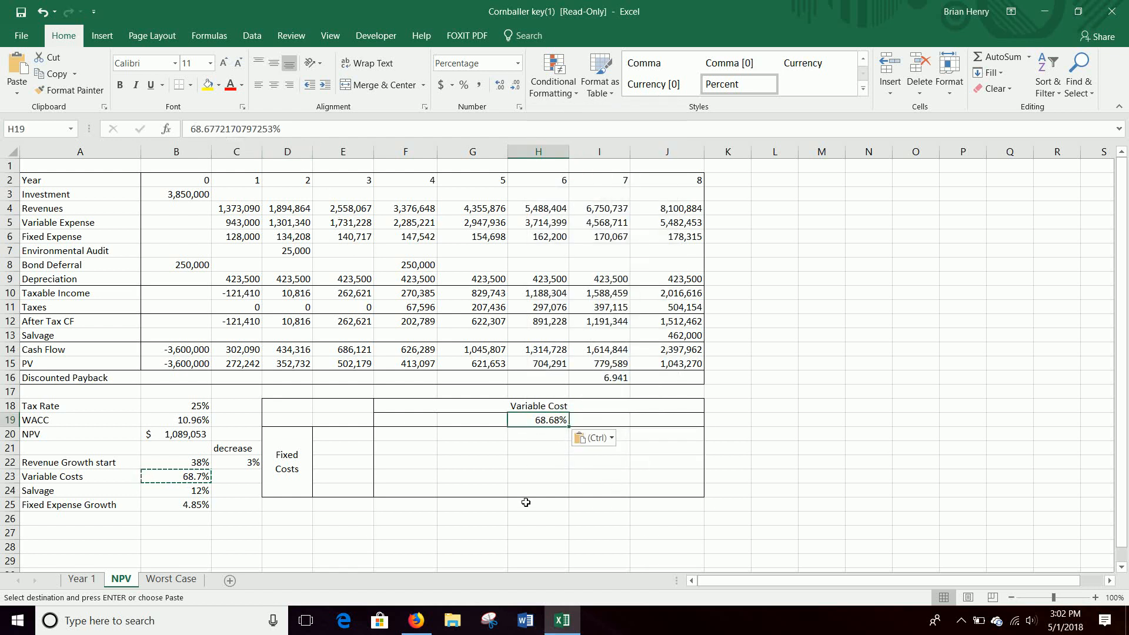
{"action": "type", "text": "="}
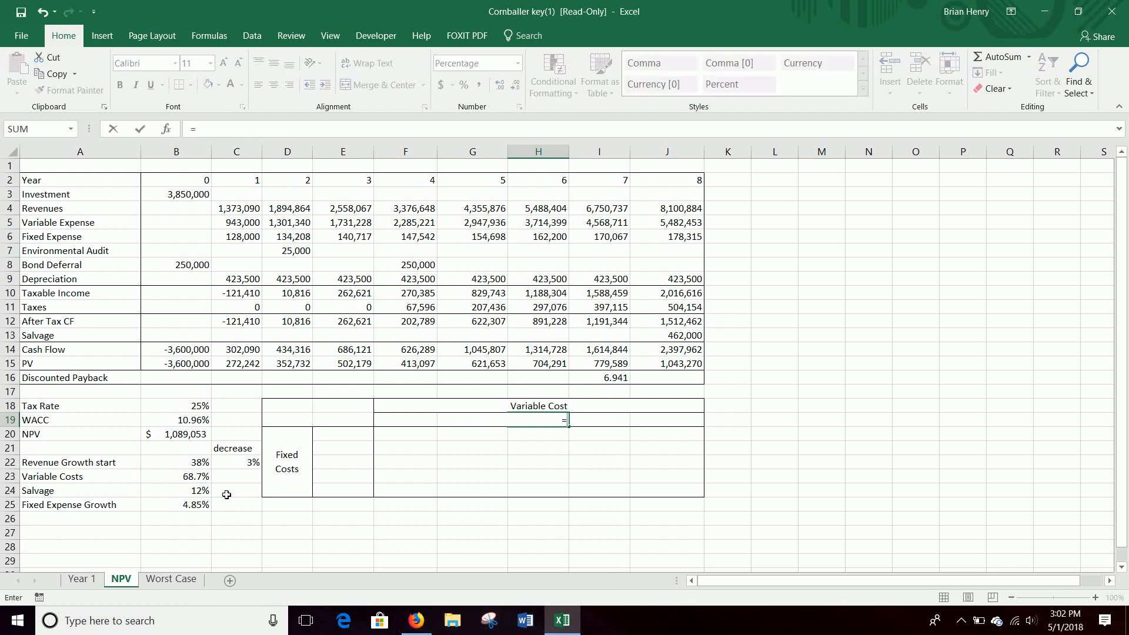
{"action": "left_click", "coordinate": [178, 473]}
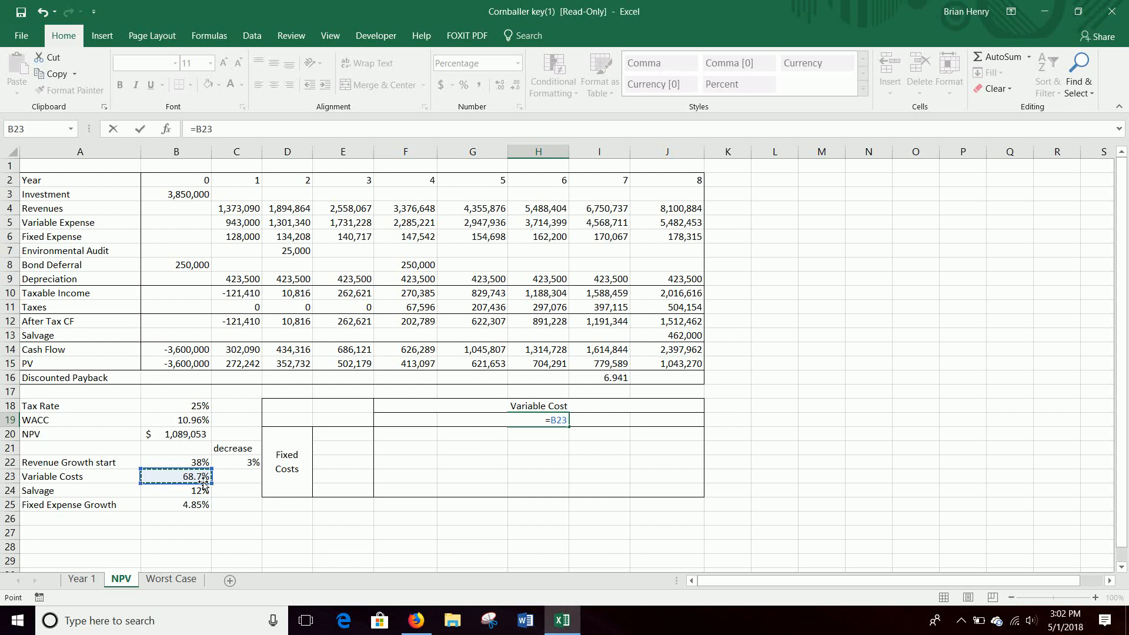
{"action": "key", "text": "ctrl+Return"}
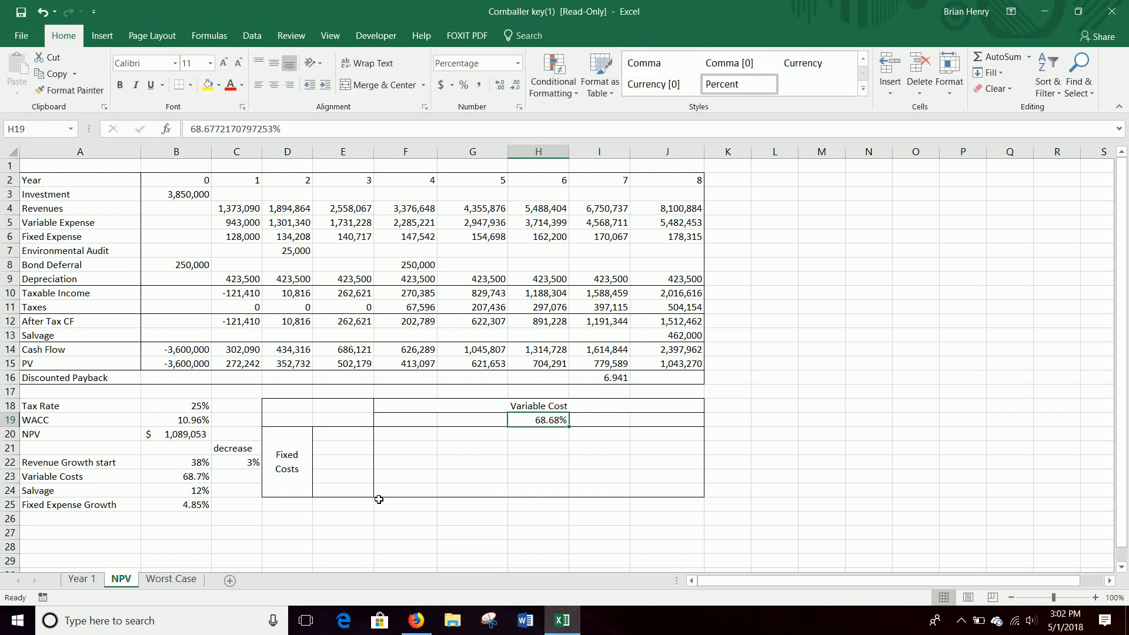
Enter the year 1 fixed expense of 128000 as a typed value in E22, the middle of the fixed costs column
{"action": "left_click", "coordinate": [346, 460]}
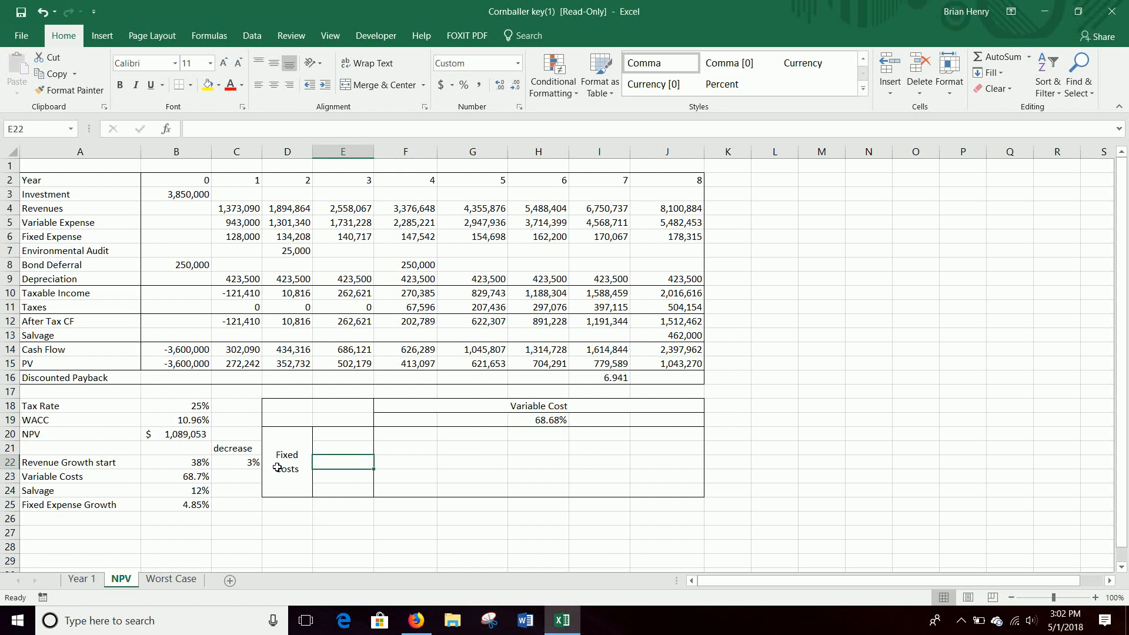
{"action": "left_click", "coordinate": [243, 232]}
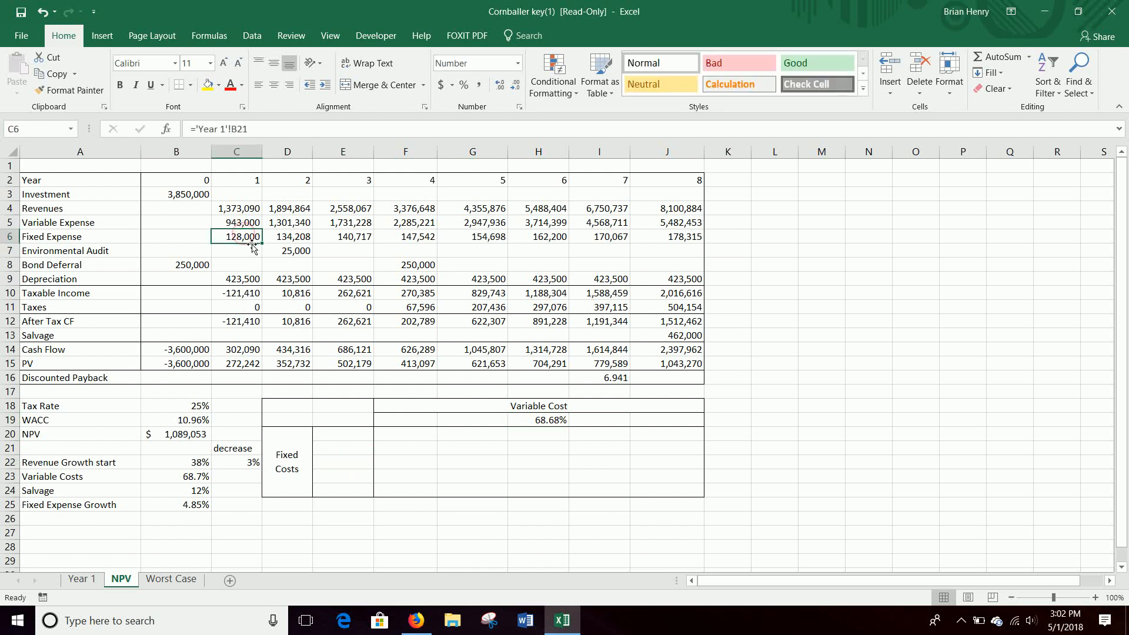
{"action": "left_click", "coordinate": [356, 462]}
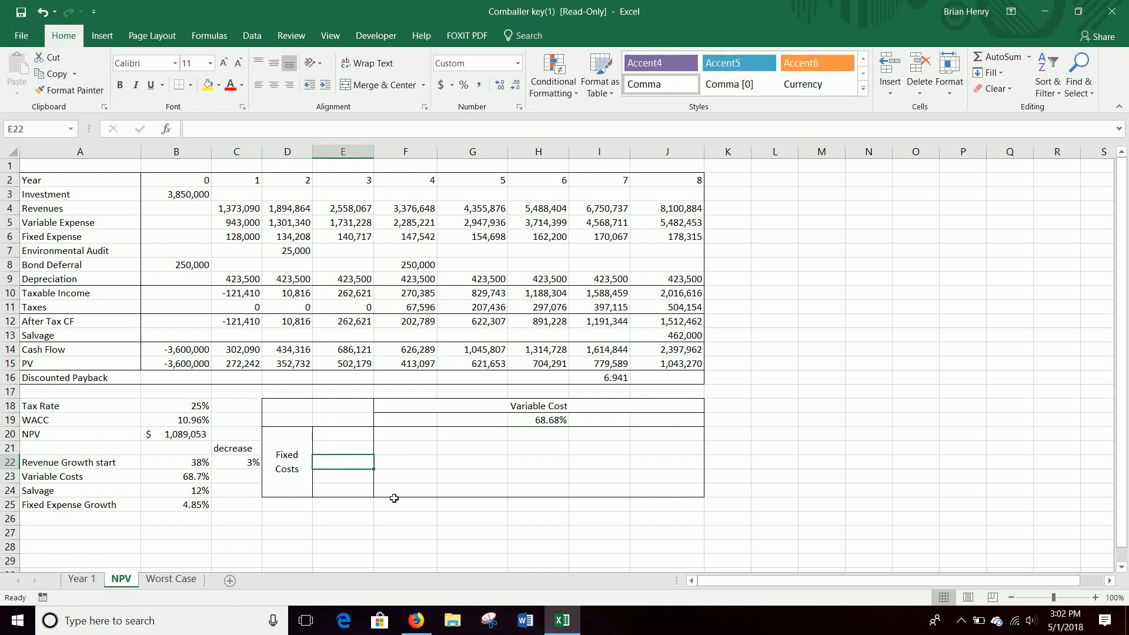
{"action": "type", "text": "128000"}
{"action": "key", "text": "Return"}
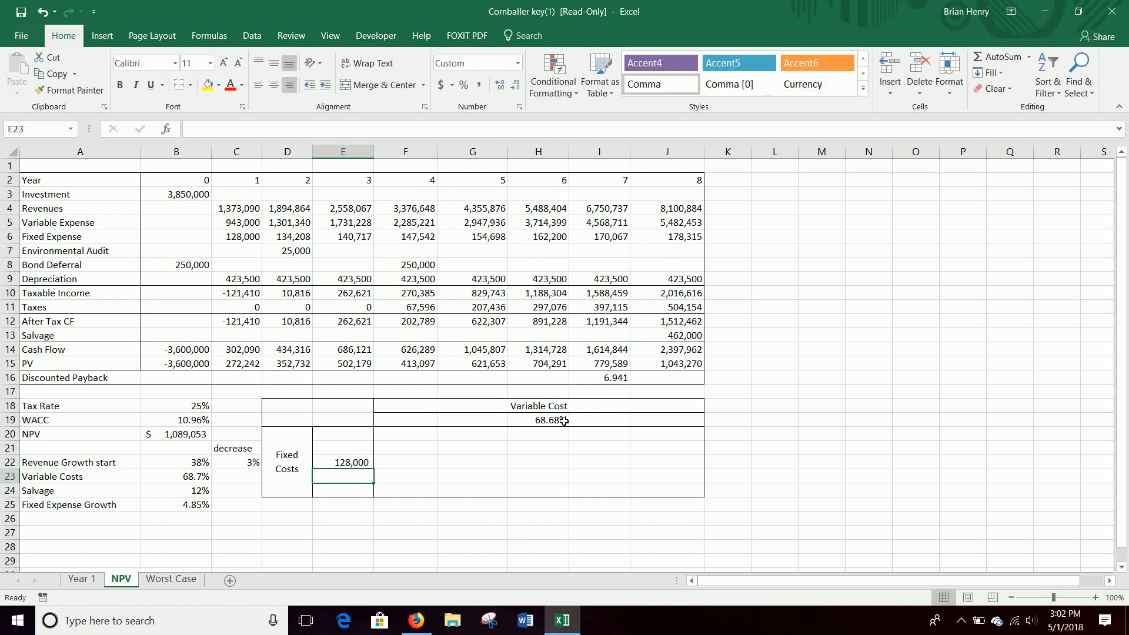
Link the table's corner cell E19 to the NPV with the formula =B20
{"action": "left_click", "coordinate": [355, 421]}
{"action": "type", "text": "="}
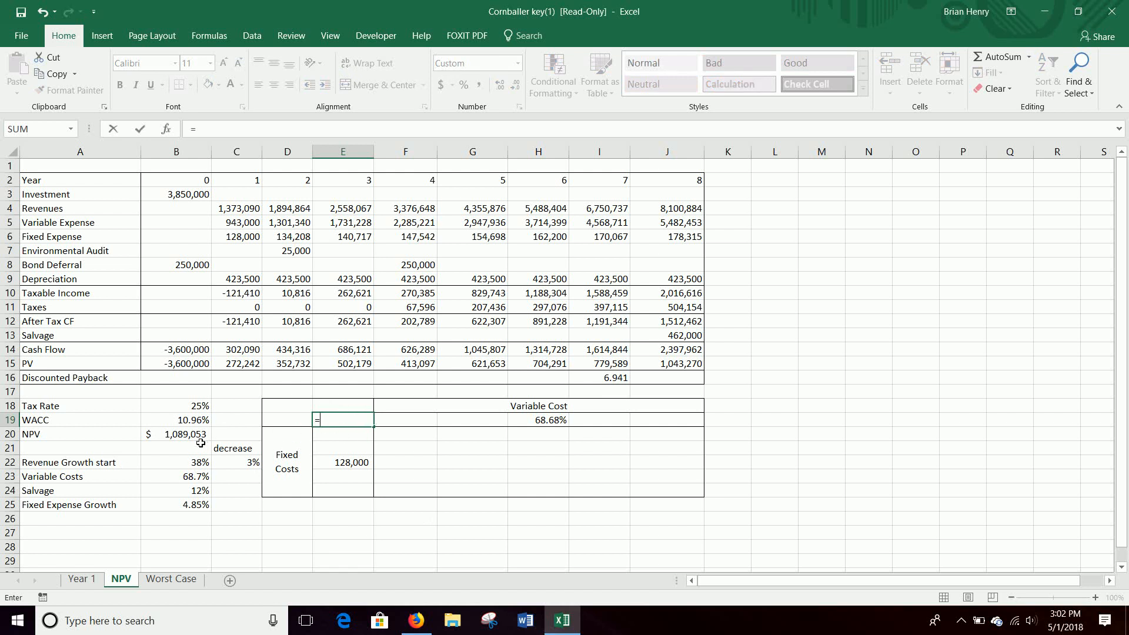
{"action": "left_click", "coordinate": [178, 435]}
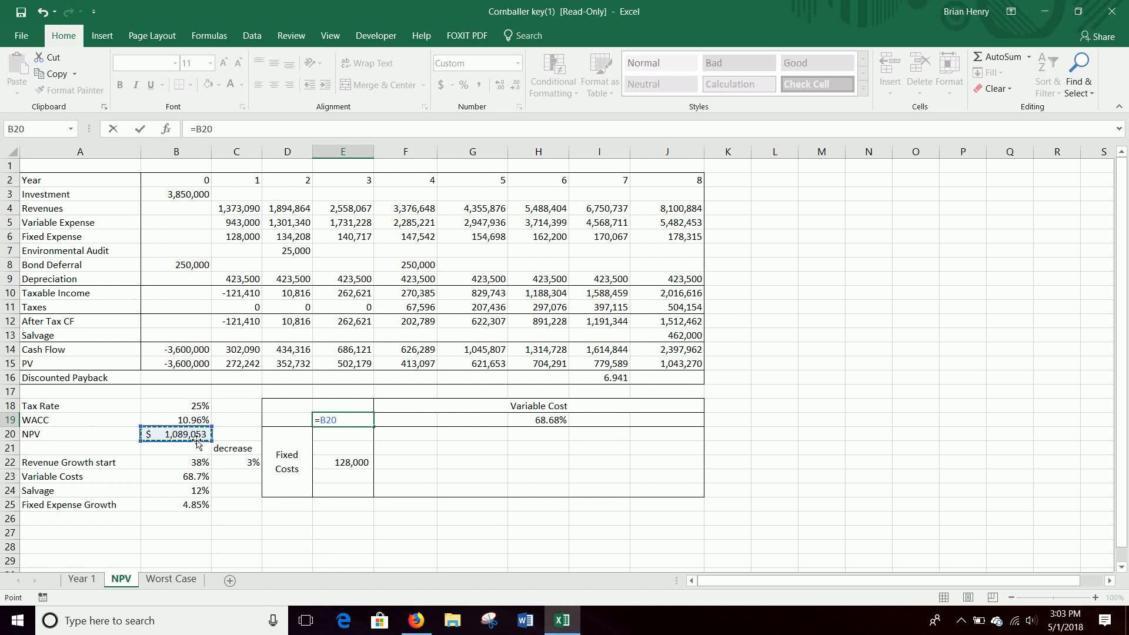
{"action": "key", "text": "Return"}
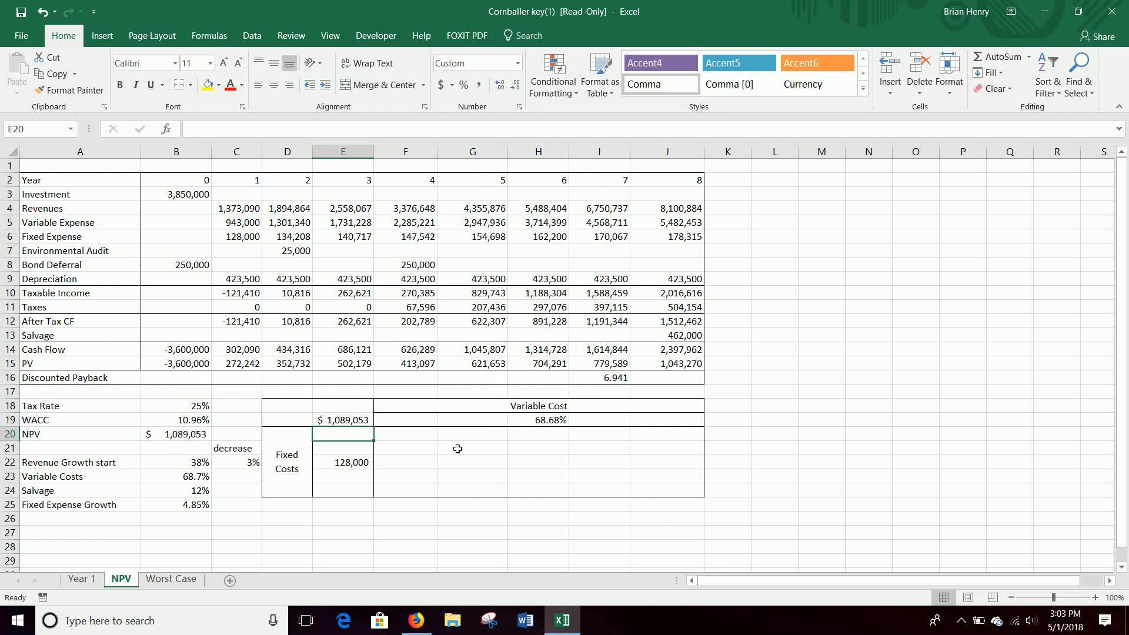
Enter a formula in I19 that multiplies H19 to produce a variable cost of 75.54%
{"action": "left_click", "coordinate": [597, 420]}
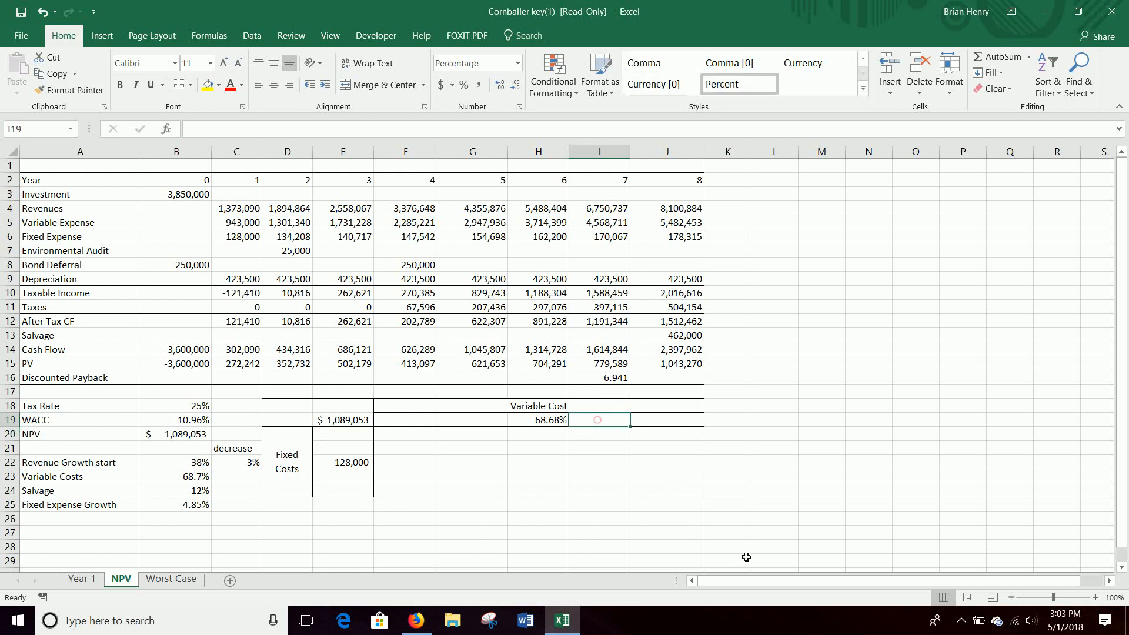
{"action": "type", "text": "="}
{"action": "key", "text": "Left"}
{"action": "type", "text": "*"}
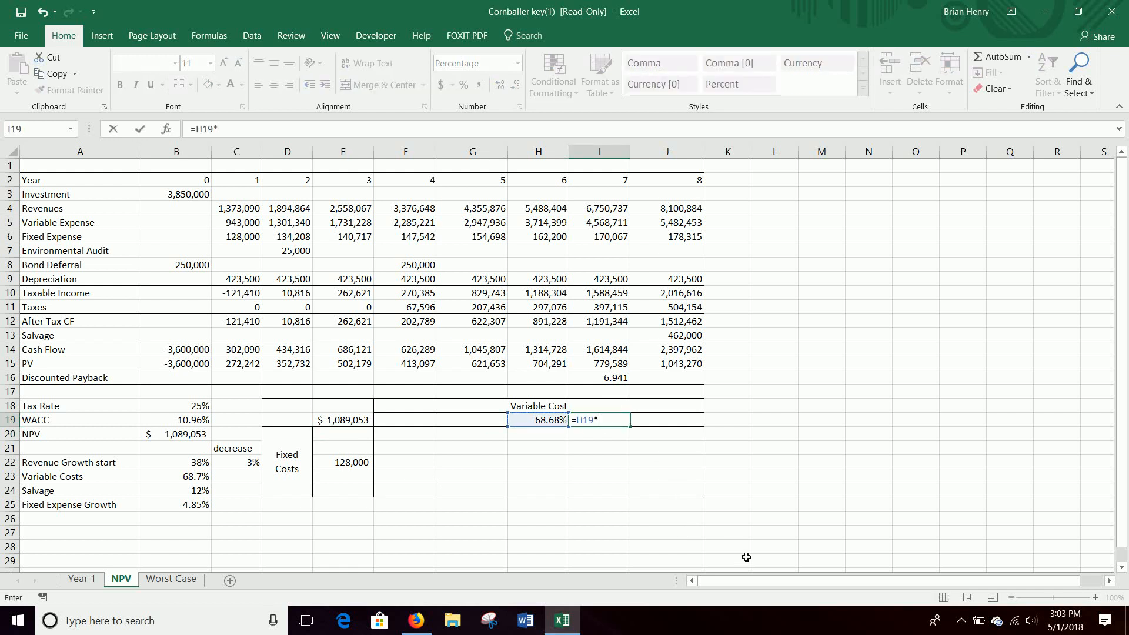
{"action": "left_click", "coordinate": [650, 422]}
Try to enter a formula in J19 that multiplies H19 by 1.2
{"action": "type", "text": "="}
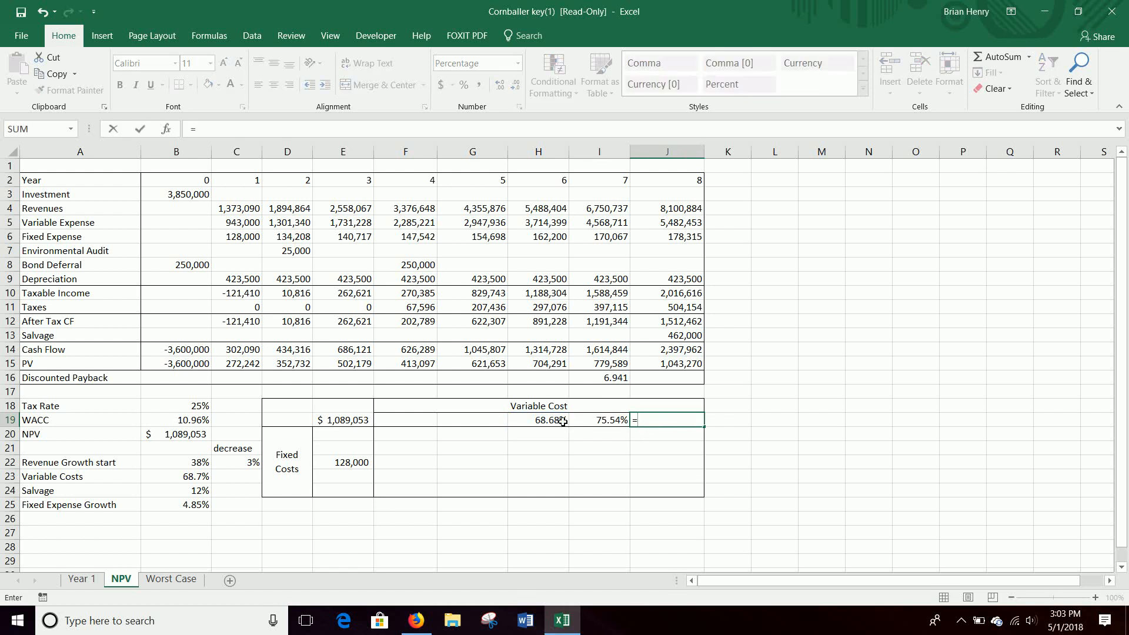
{"action": "left_click", "coordinate": [553, 420]}
{"action": "type", "text": "1.2"}
{"action": "key", "text": "Return"}
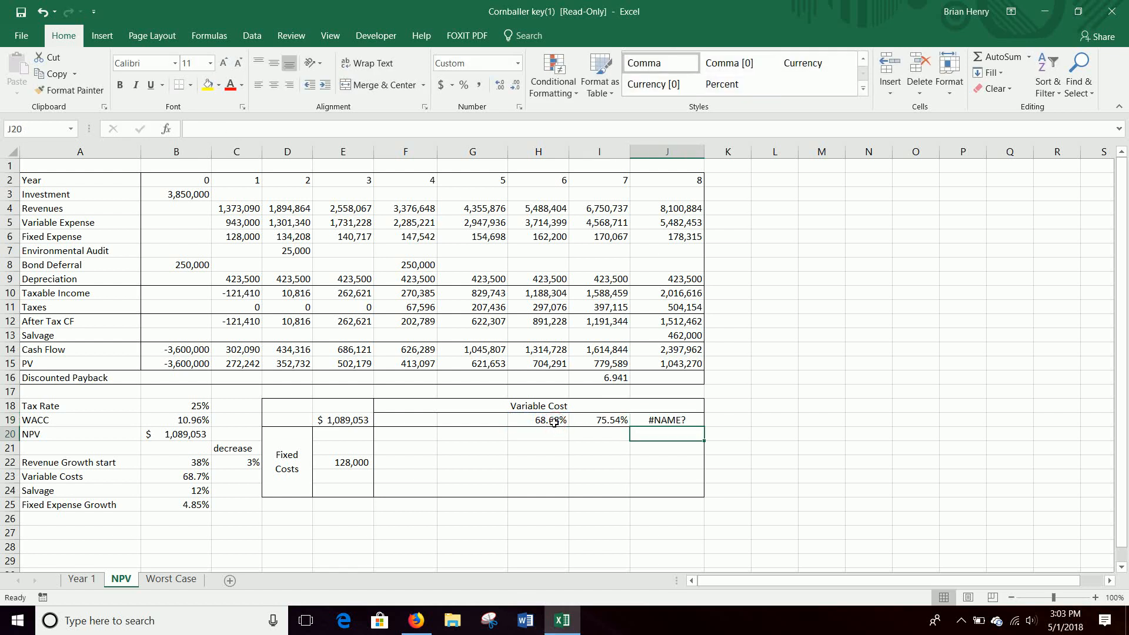
Set J19 to the formula =H19*1.2 for the highest variable cost
{"action": "key", "text": "Up"}
{"action": "type", "text": "="}
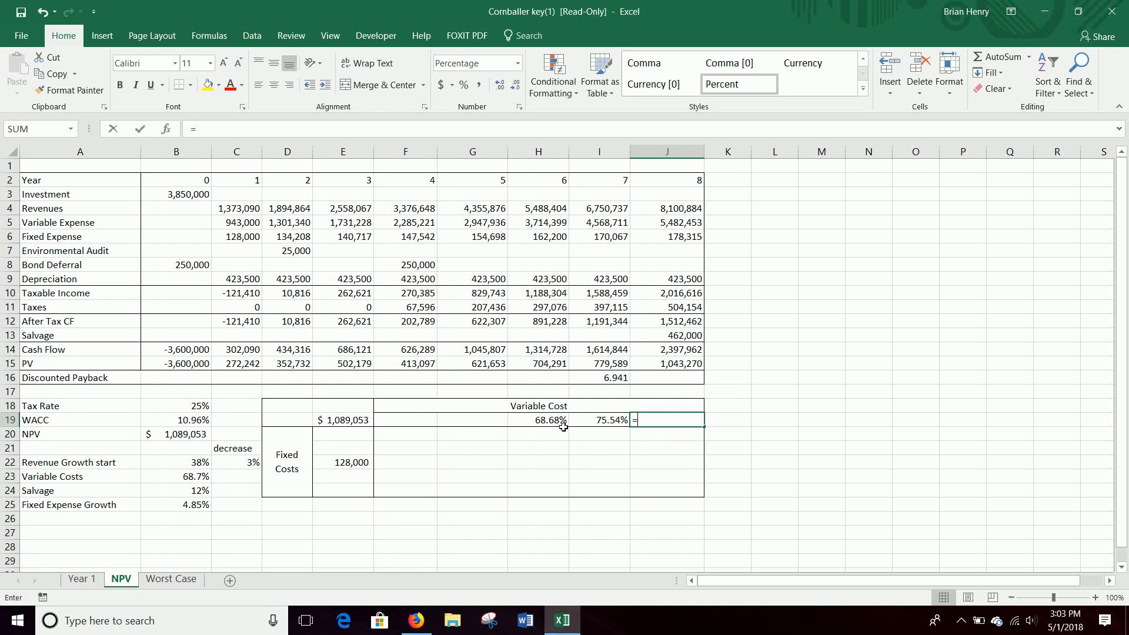
{"action": "left_click", "coordinate": [550, 420]}
{"action": "type", "text": "*"}
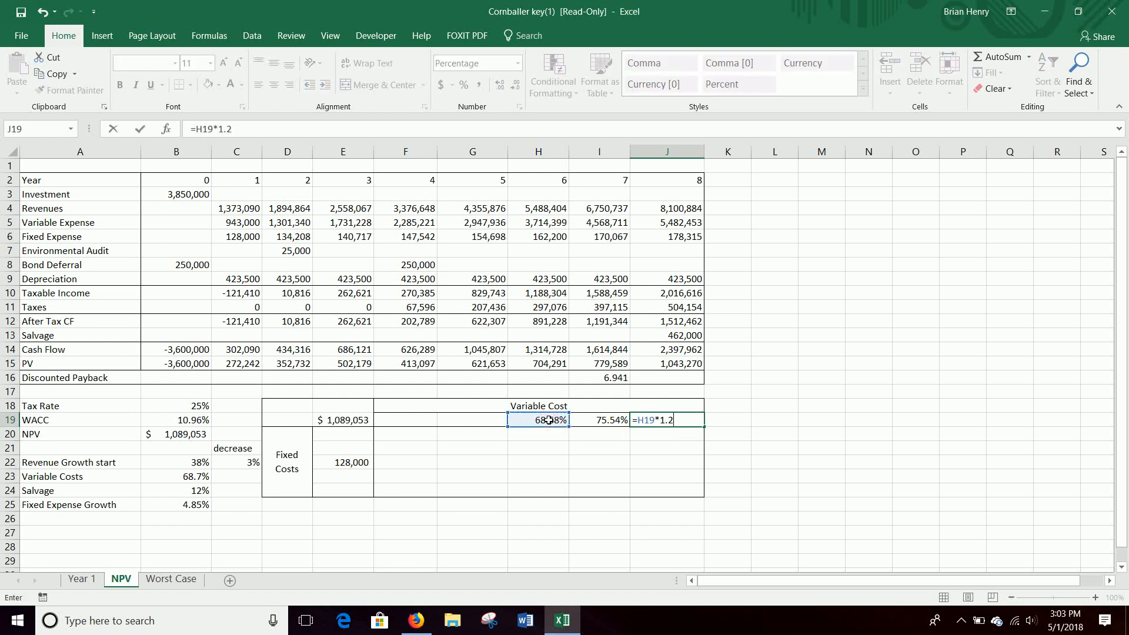
{"action": "key", "text": "Return"}
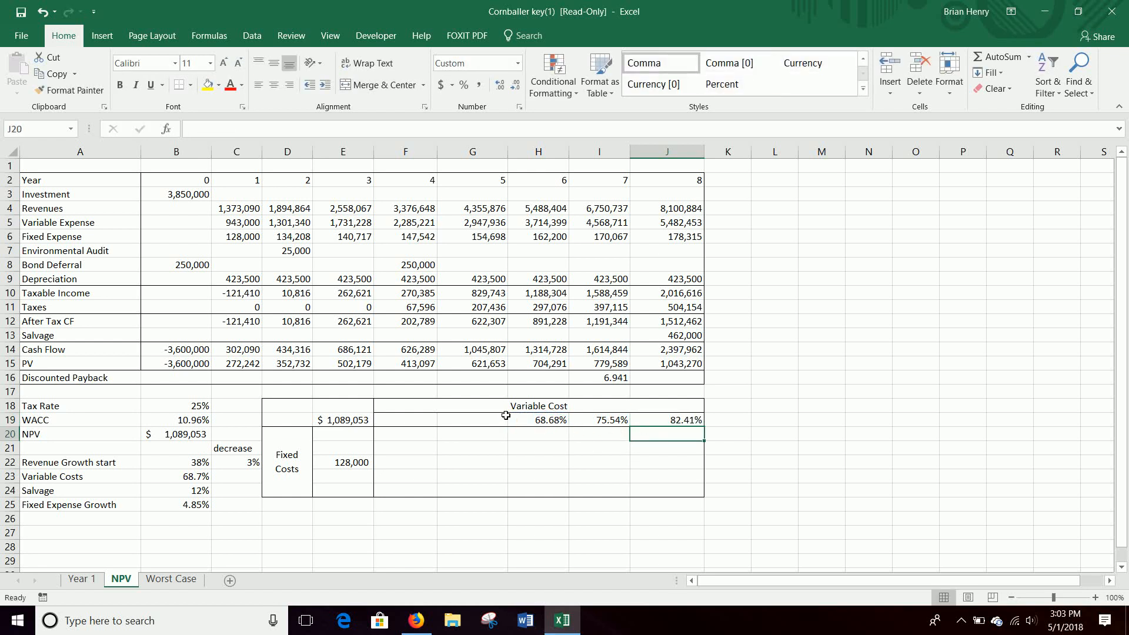
Enter a formula in G19 that multiplies H19 to produce a variable cost of 61.81%
{"action": "left_click", "coordinate": [487, 418]}
{"action": "type", "text": "="}
{"action": "key", "text": "Right"}
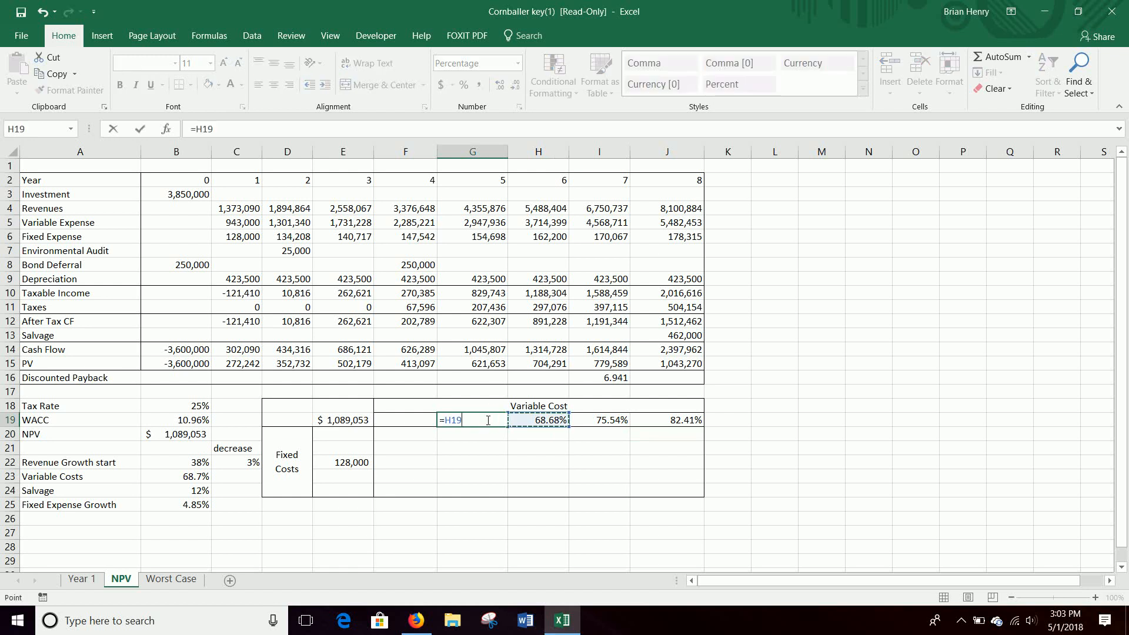
{"action": "type", "text": "*"}
{"action": "key", "text": "Return"}
Enter a formula in F19 that multiplies H19 to produce a variable cost of 54.94%
{"action": "left_click", "coordinate": [420, 418]}
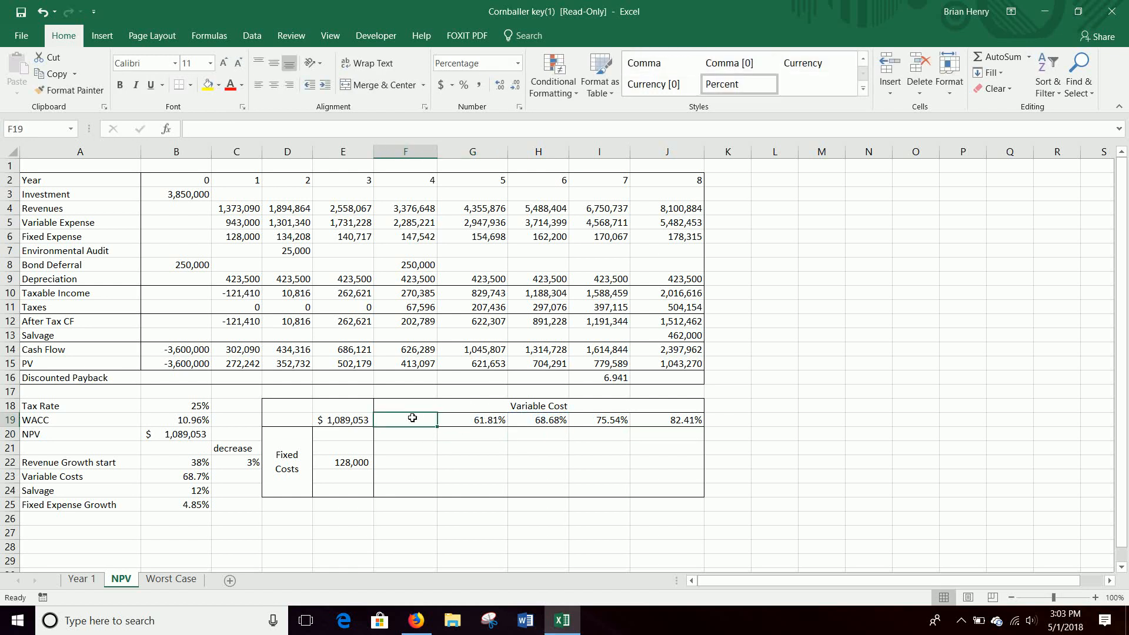
{"action": "type", "text": "="}
{"action": "left_click", "coordinate": [524, 417]}
{"action": "type", "text": "*"}
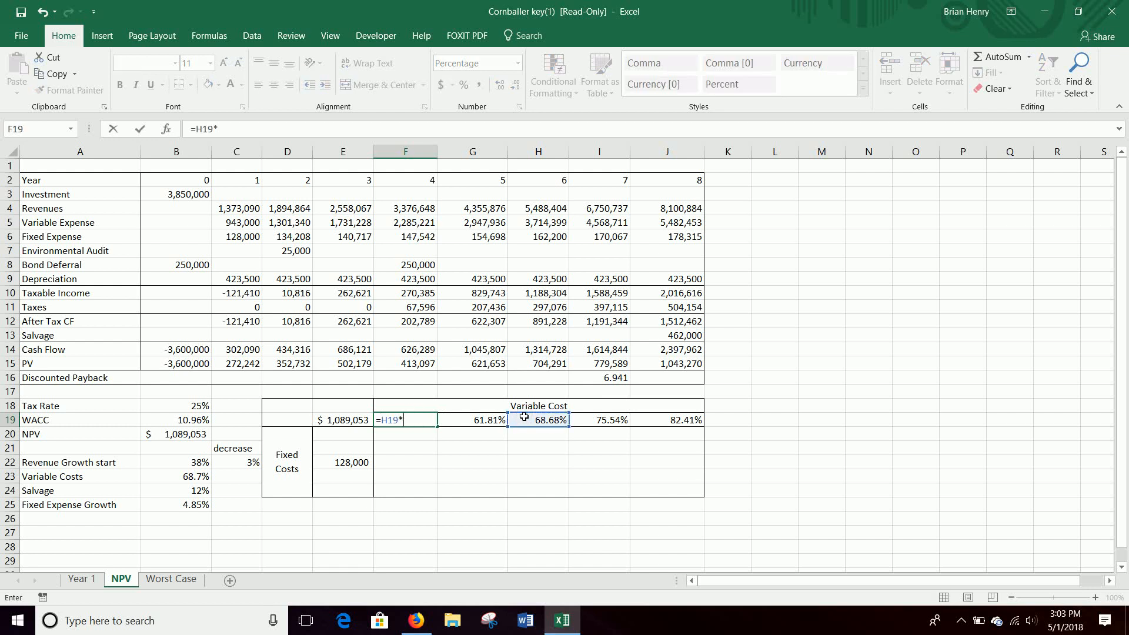
{"action": "key", "text": "Return"}
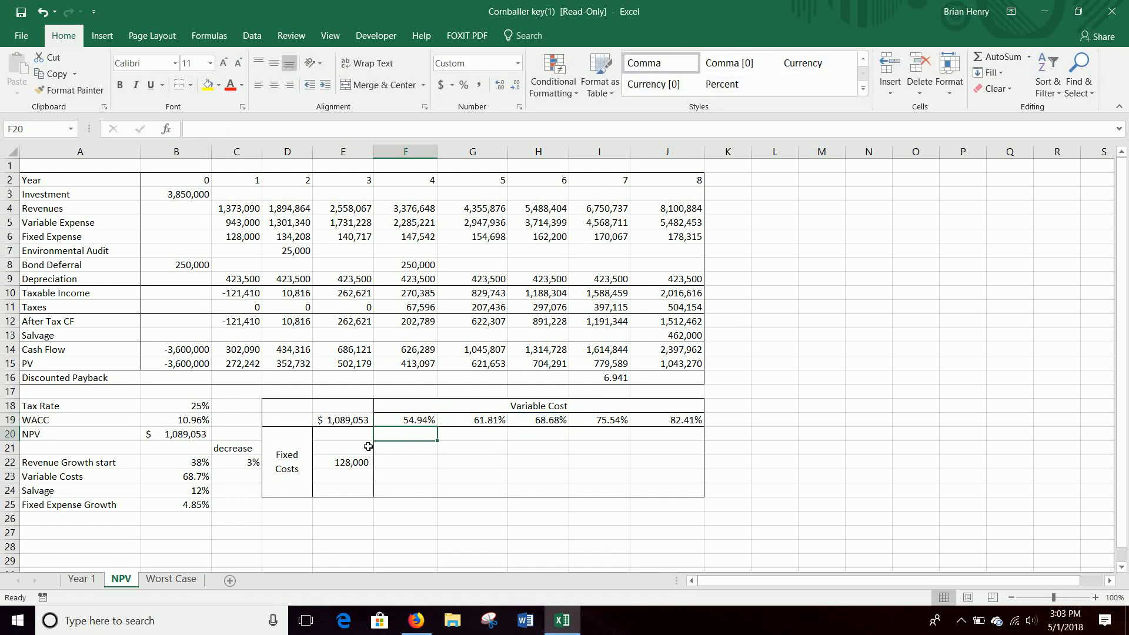
Enter the formula =E22*1.2 in E20, the first cell of the fixed costs column
{"action": "left_click", "coordinate": [349, 440]}
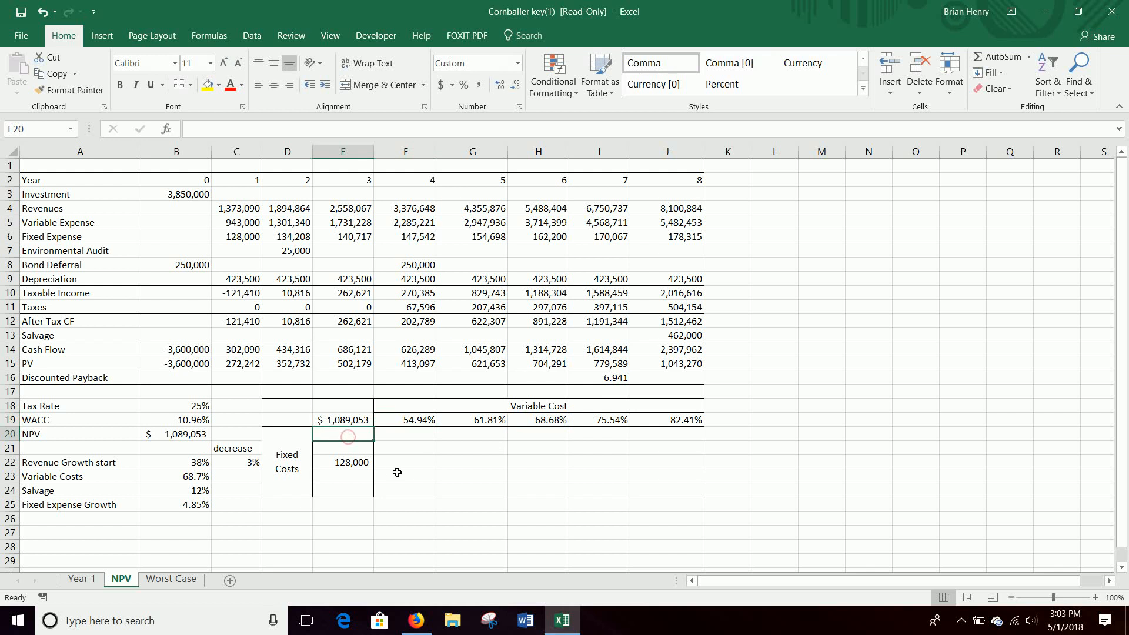
{"action": "type", "text": "="}
{"action": "left_click", "coordinate": [357, 463]}
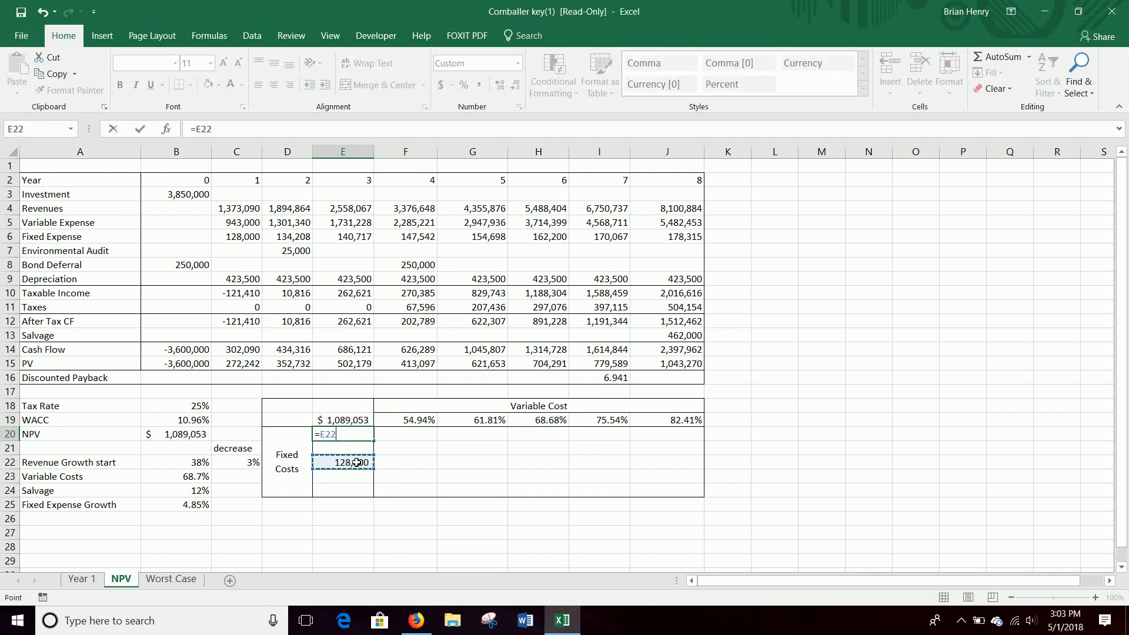
{"action": "type", "text": "*1.2"}
{"action": "key", "text": "Return"}
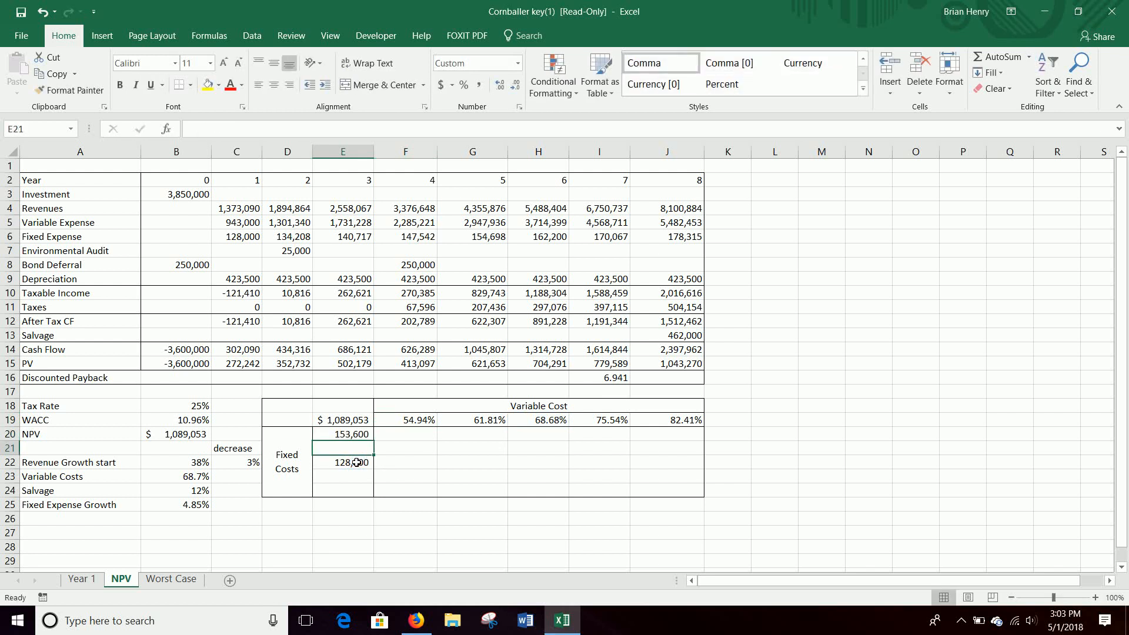
Enter the formula =E22*1.1 in E21 for the second fixed cost level
{"action": "type", "text": "="}
{"action": "left_click", "coordinate": [357, 462]}
{"action": "type", "text": "*"}
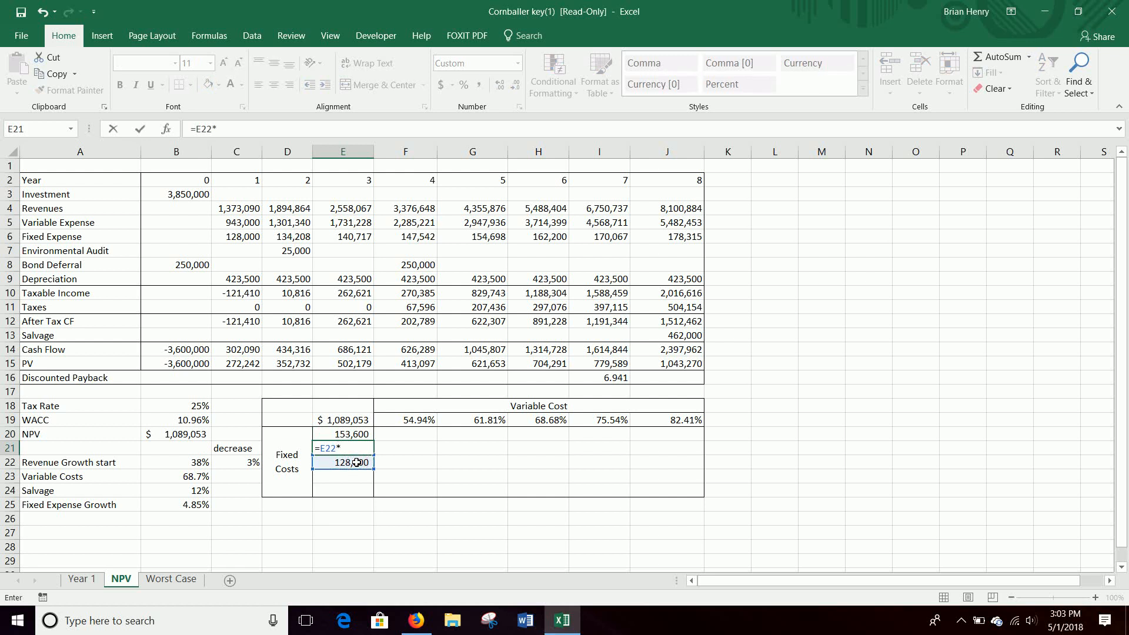
{"action": "type", "text": "1.1"}
{"action": "key", "text": "Return"}
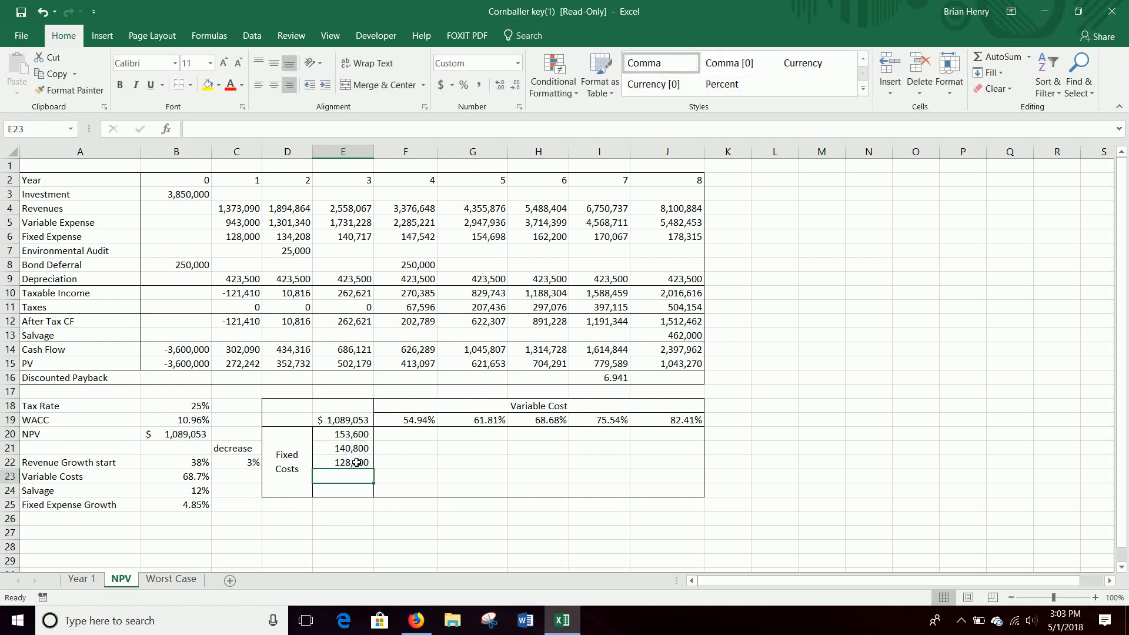
Enter the formula =E22*0.9 in E23 for the fourth fixed cost level
{"action": "type", "text": "="}
{"action": "left_click", "coordinate": [357, 462]}
{"action": "type", "text": "*0.9"}
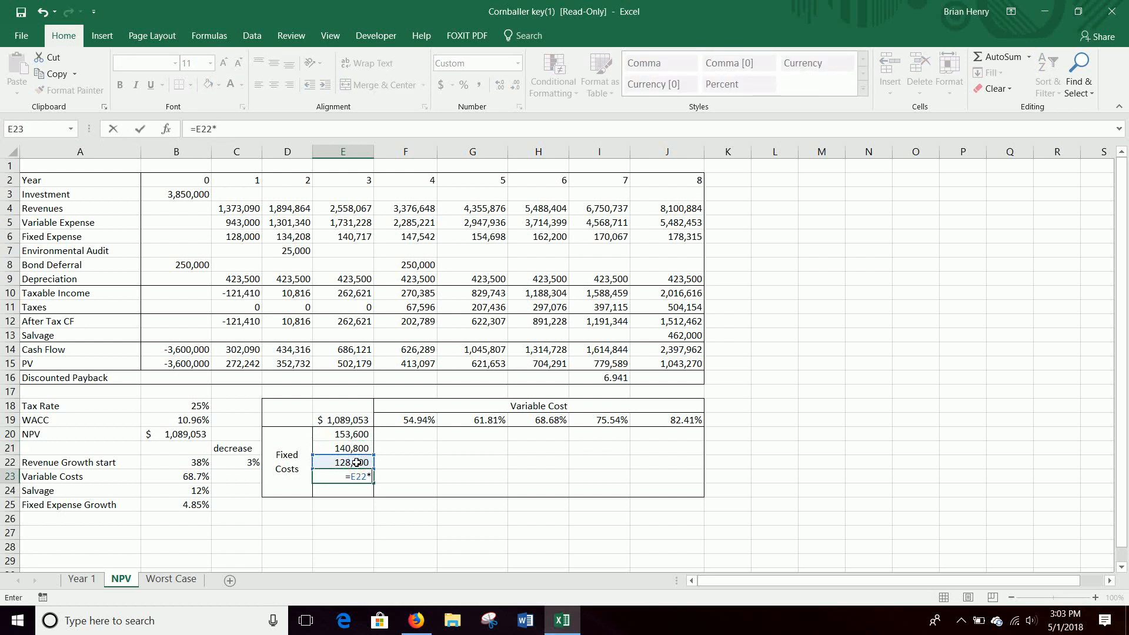
{"action": "key", "text": "Return"}
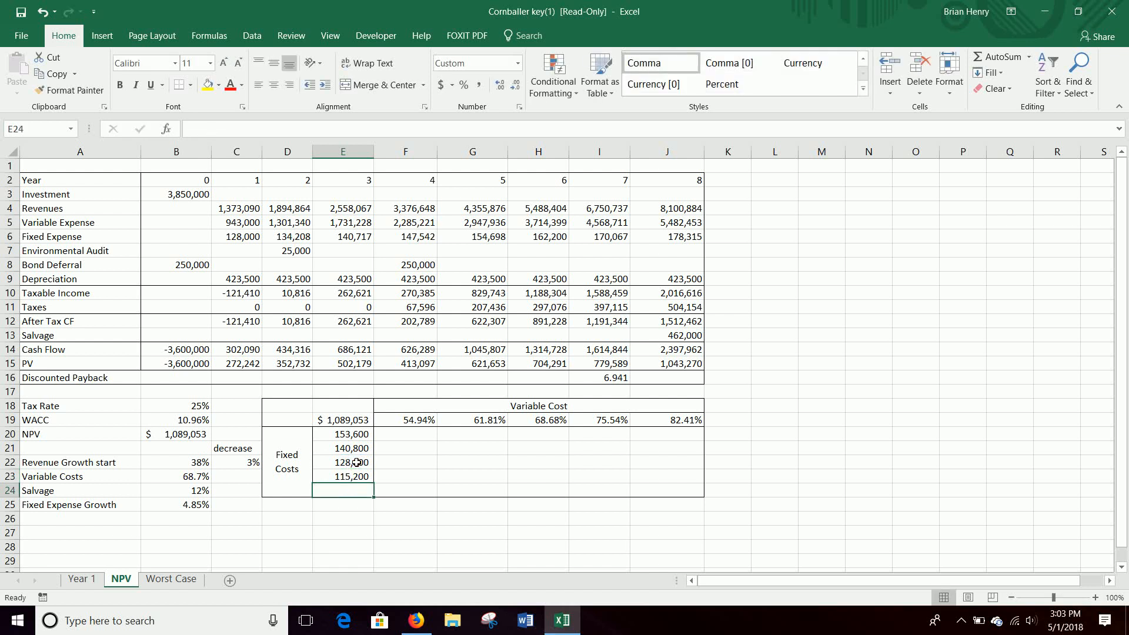
Enter a formula in E24 that multiplies E22 to produce the last fixed cost level, 102,400
{"action": "type", "text": "="}
{"action": "left_click", "coordinate": [357, 462]}
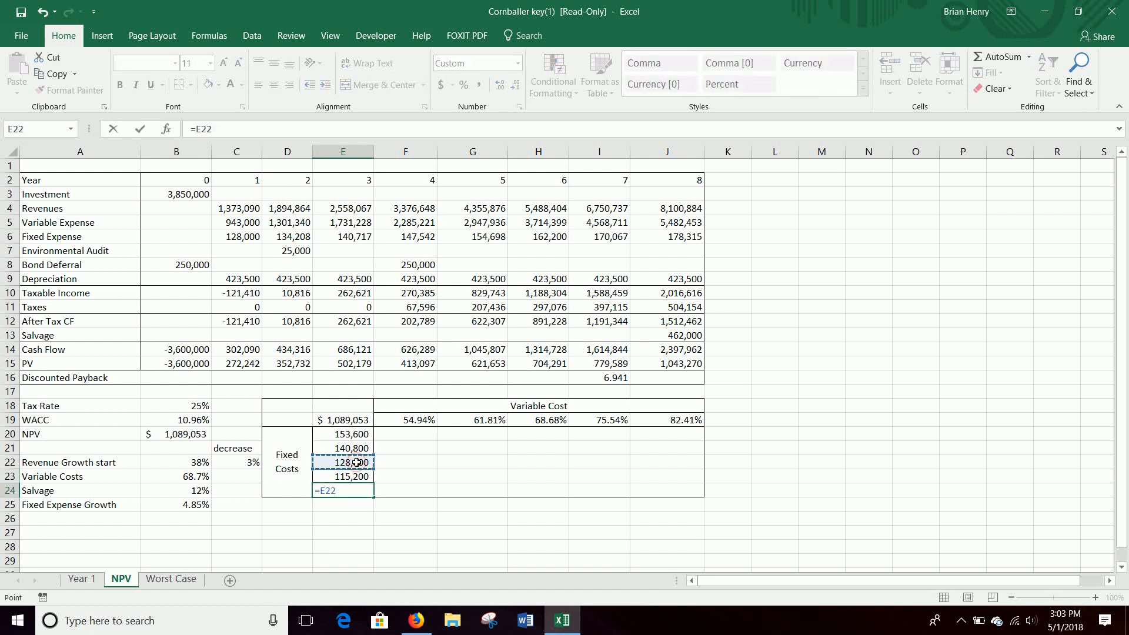
{"action": "type", "text": "*"}
{"action": "key", "text": "Return"}
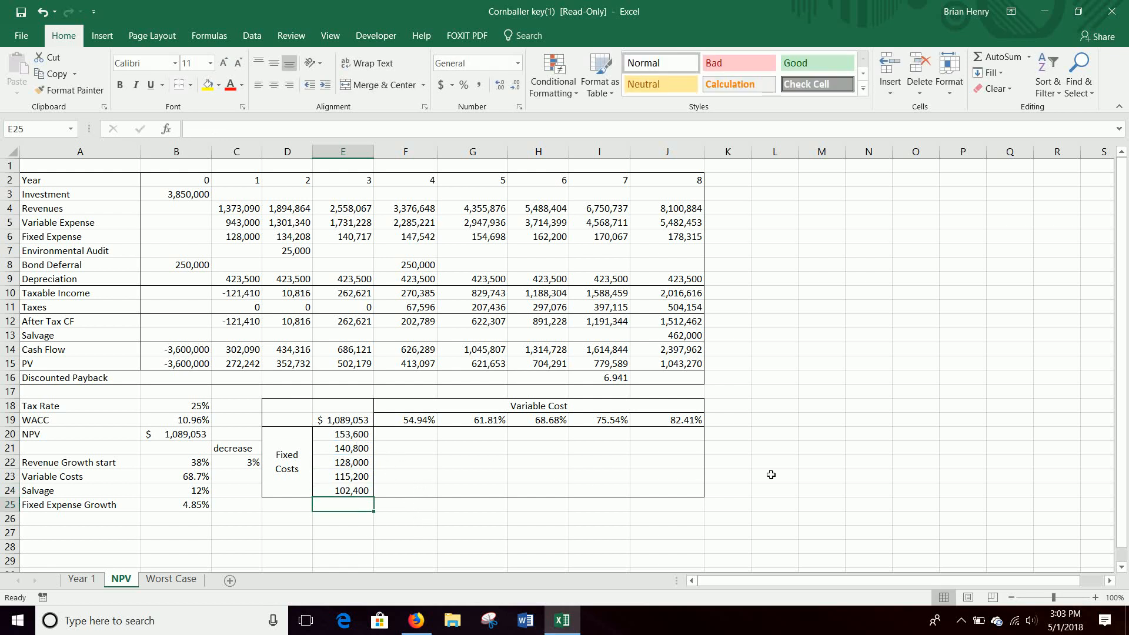
Review the formulas in the table's corner cell E19 and the first variable cost cell F19
{"action": "left_click", "coordinate": [788, 306]}
{"action": "left_click", "coordinate": [361, 421]}
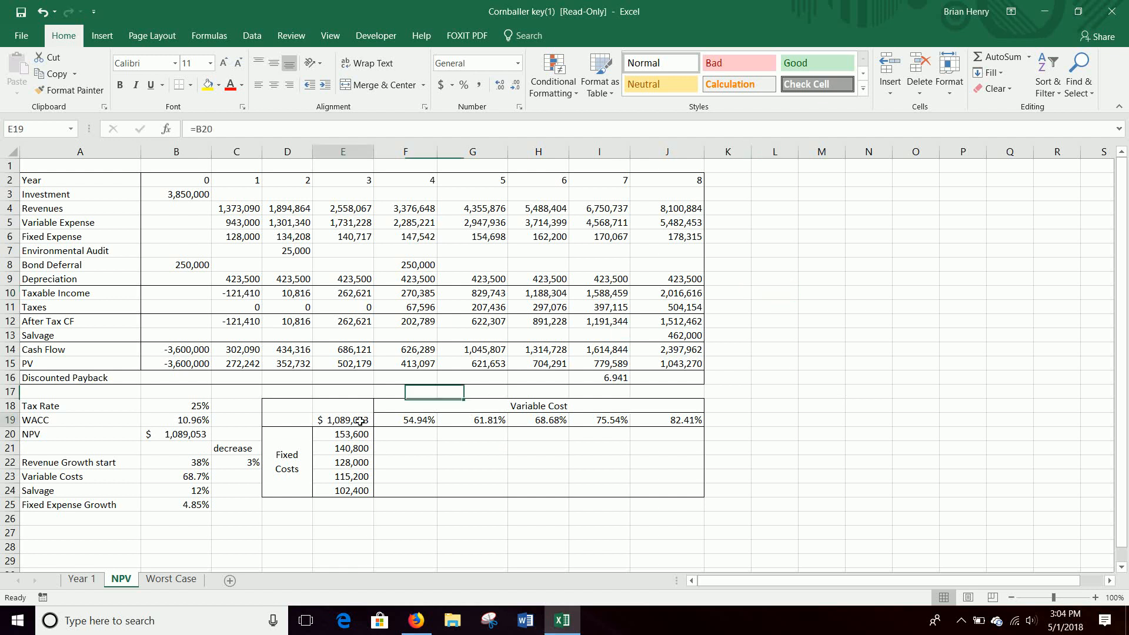
{"action": "double_click", "coordinate": [361, 422]}
{"action": "left_click", "coordinate": [414, 421]}
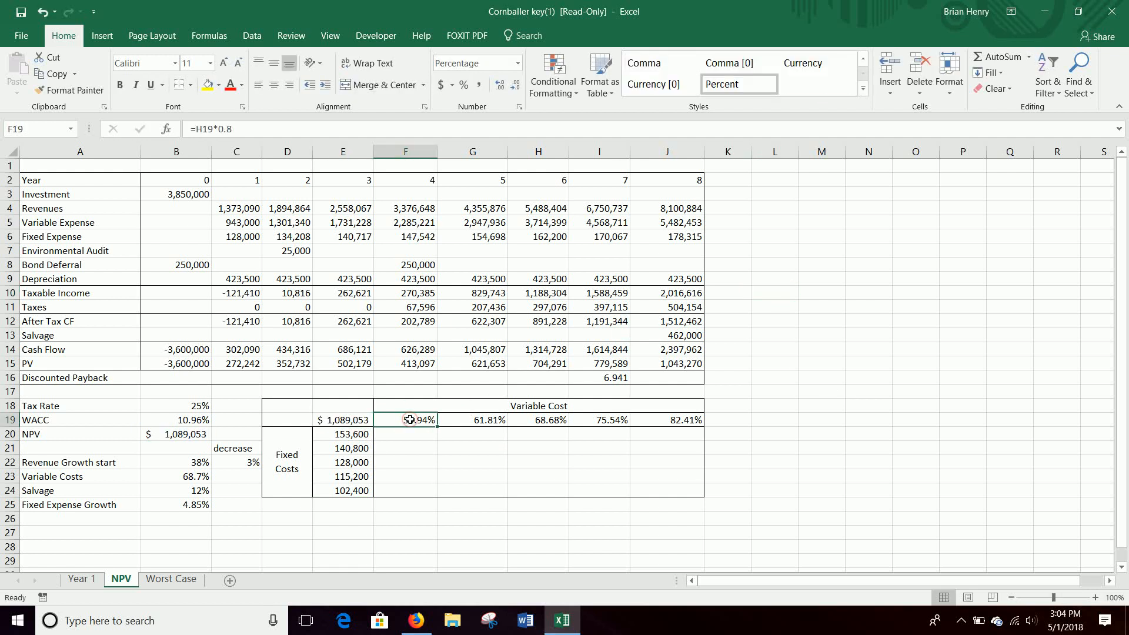
Enter a trial reference =B20 in the empty cell L8 and clear the cell again
{"action": "left_click", "coordinate": [770, 267]}
{"action": "type", "text": "="}
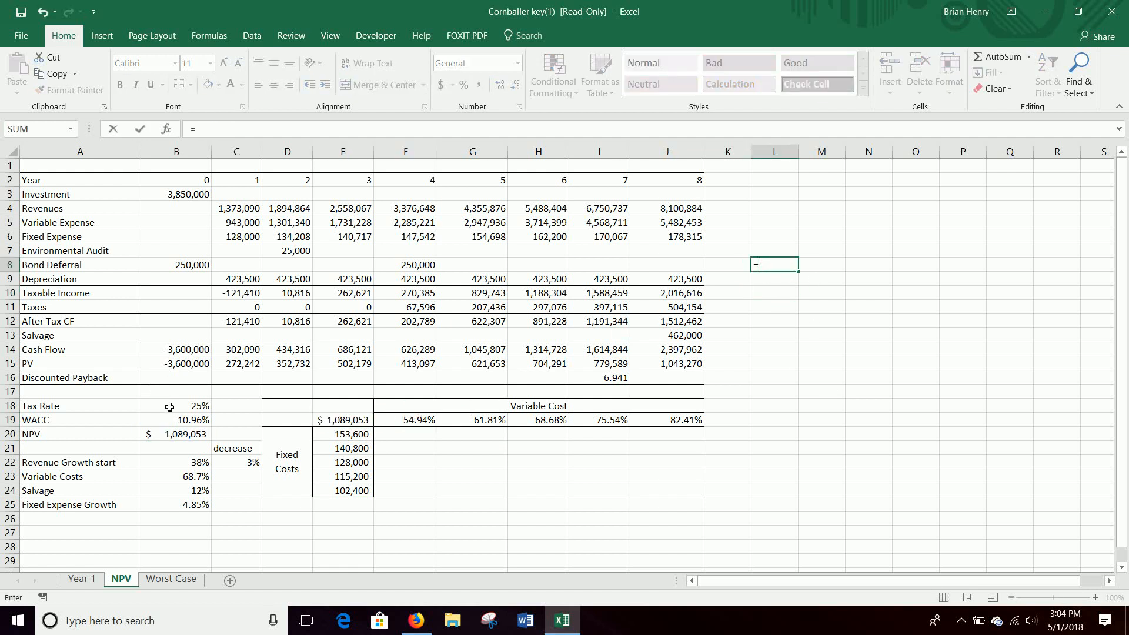
{"action": "left_click", "coordinate": [173, 434]}
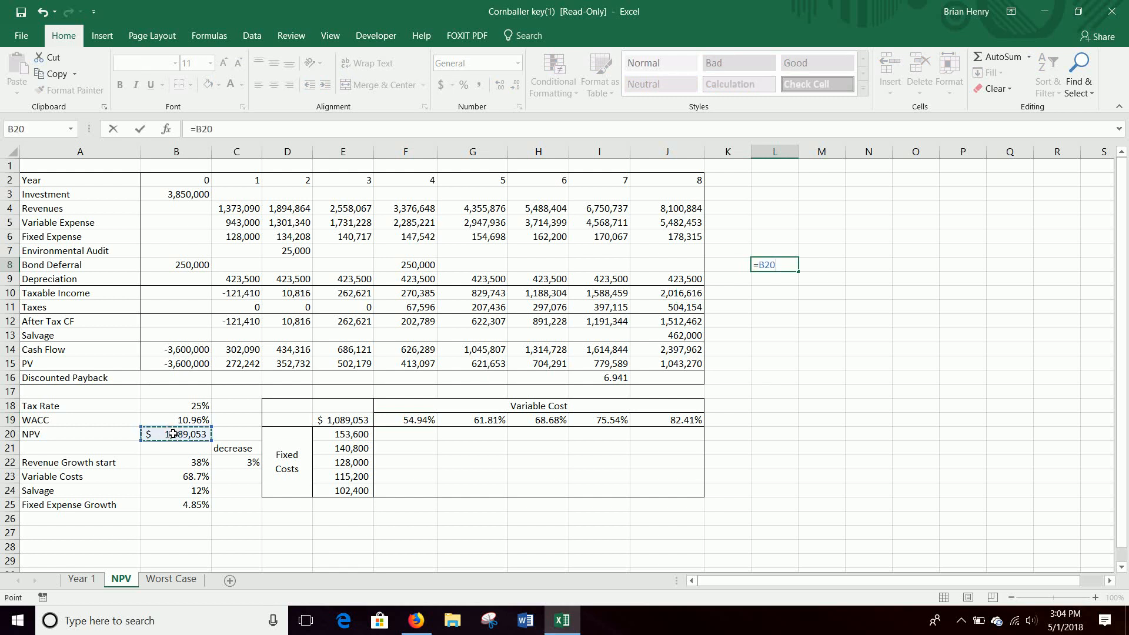
{"action": "key", "text": "Return"}
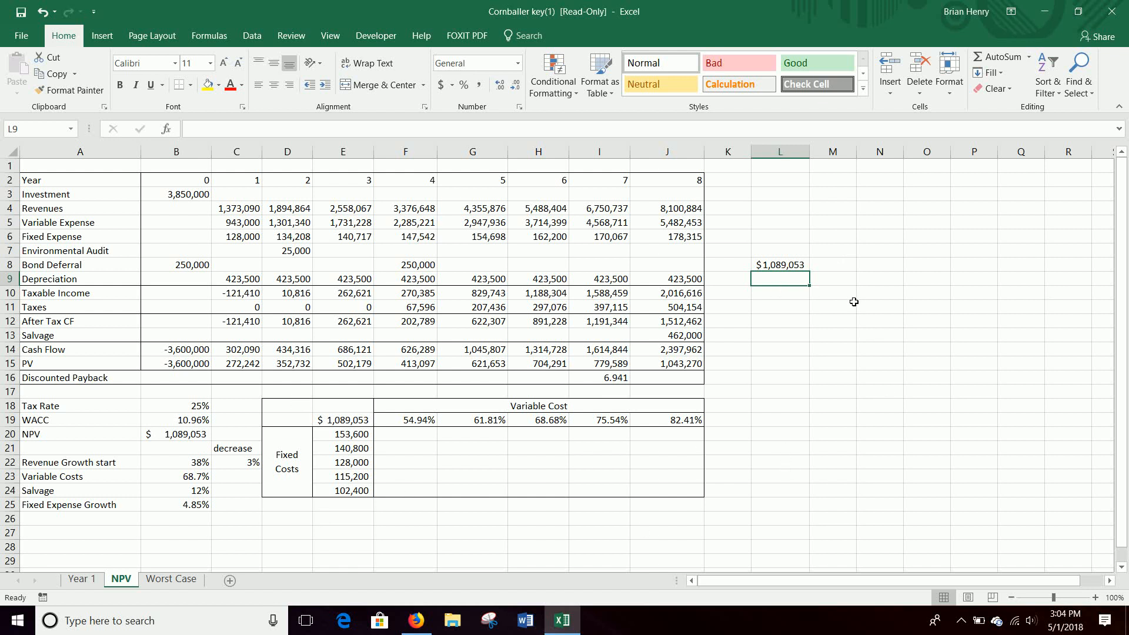
{"action": "key", "text": "Up"}
{"action": "key", "text": "Delete"}
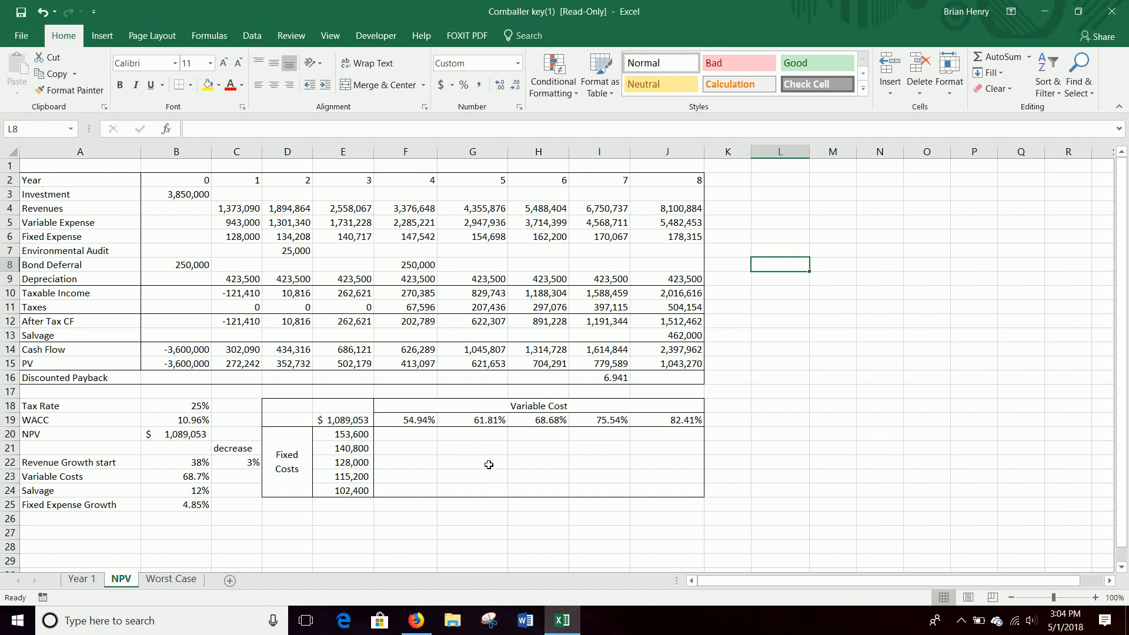
Create a What-If data table over E19:J24 with $B$23 as the row input cell and $C$6 as the column input cell
{"action": "left_click_drag", "start_coordinate": [365, 421], "coordinate": [672, 495]}
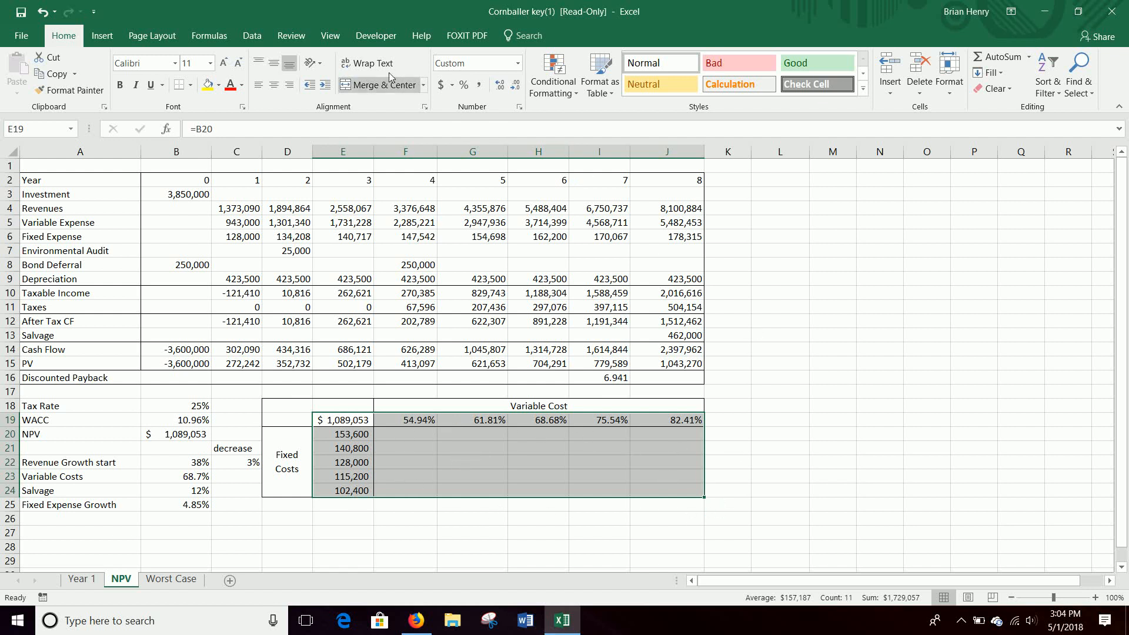
{"action": "left_click", "coordinate": [254, 36]}
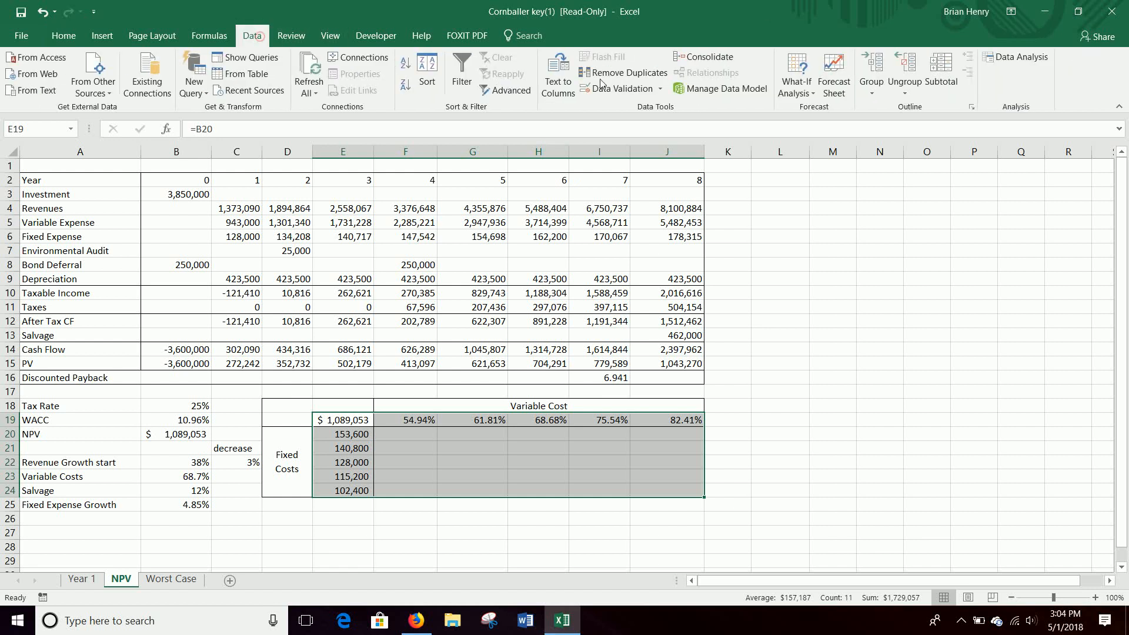
{"action": "left_click", "coordinate": [786, 94]}
{"action": "left_click", "coordinate": [820, 150]}
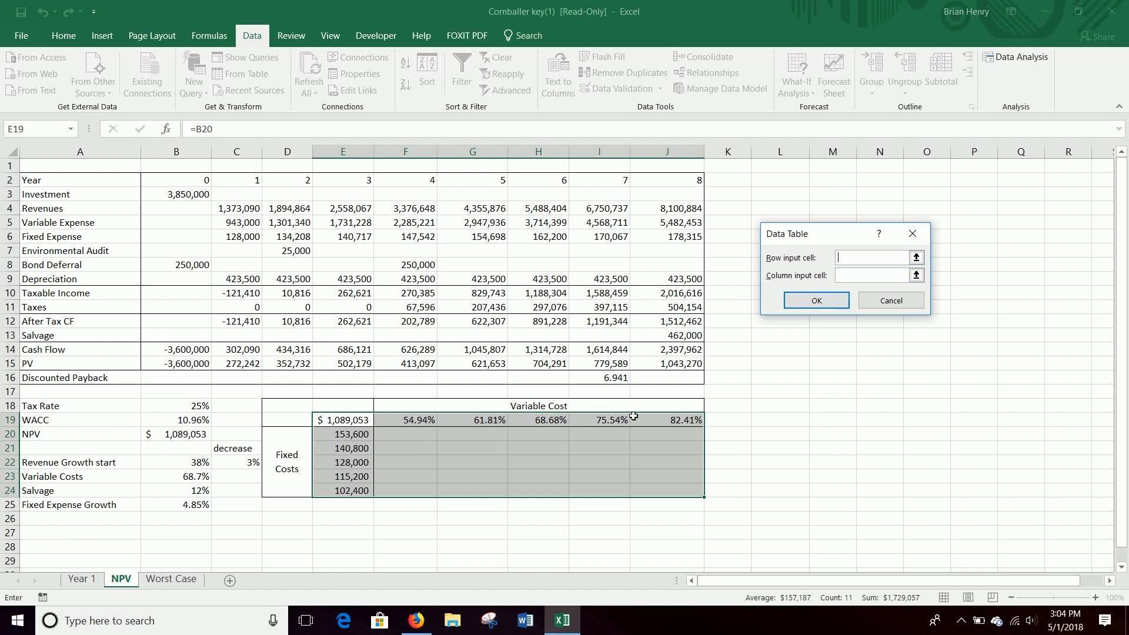
{"action": "left_click", "coordinate": [194, 474]}
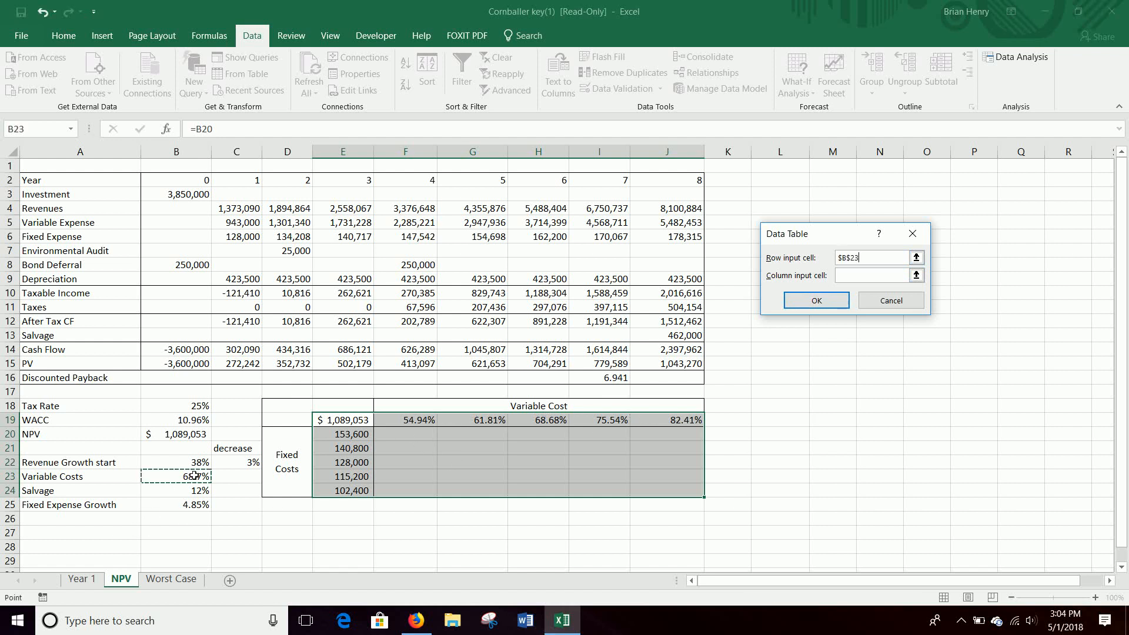
{"action": "left_click", "coordinate": [857, 274]}
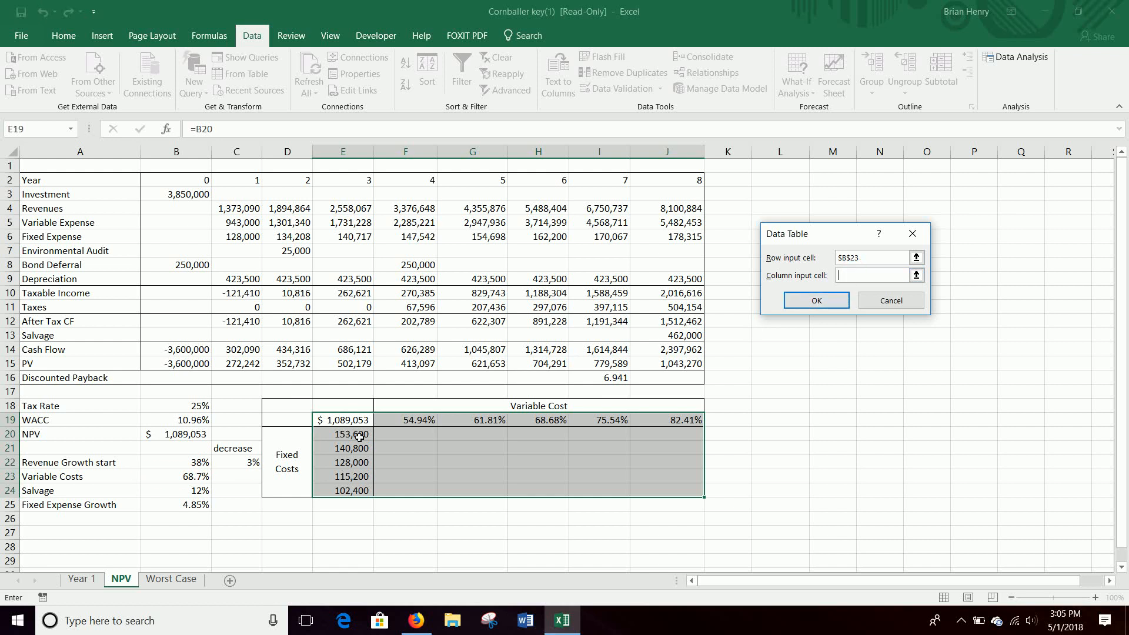
{"action": "left_click", "coordinate": [240, 238]}
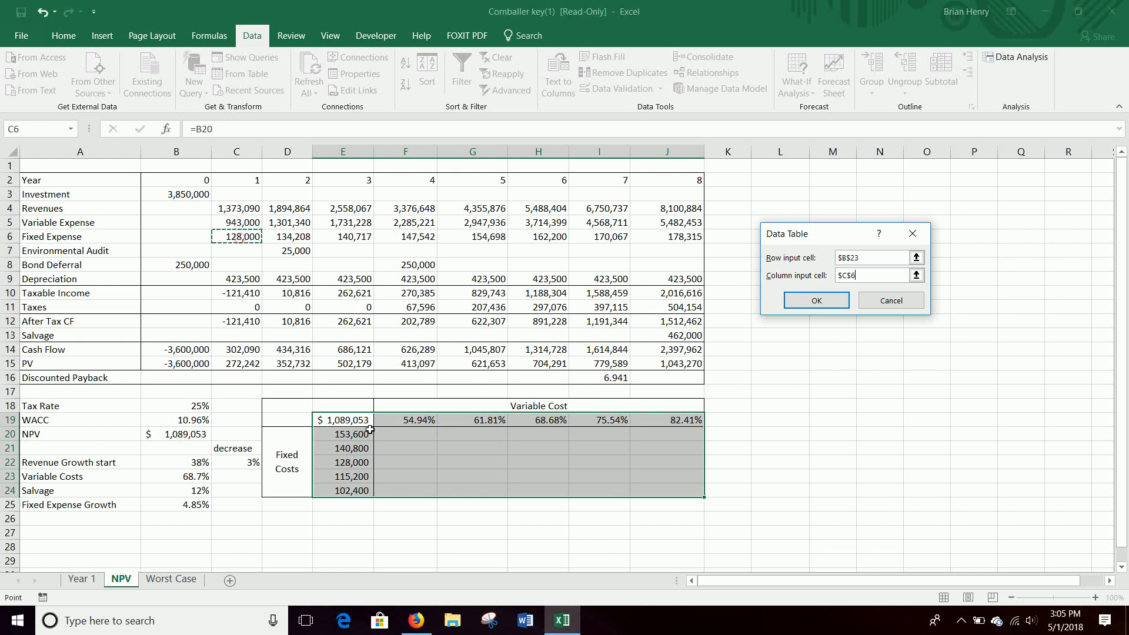
{"action": "left_click", "coordinate": [810, 302]}
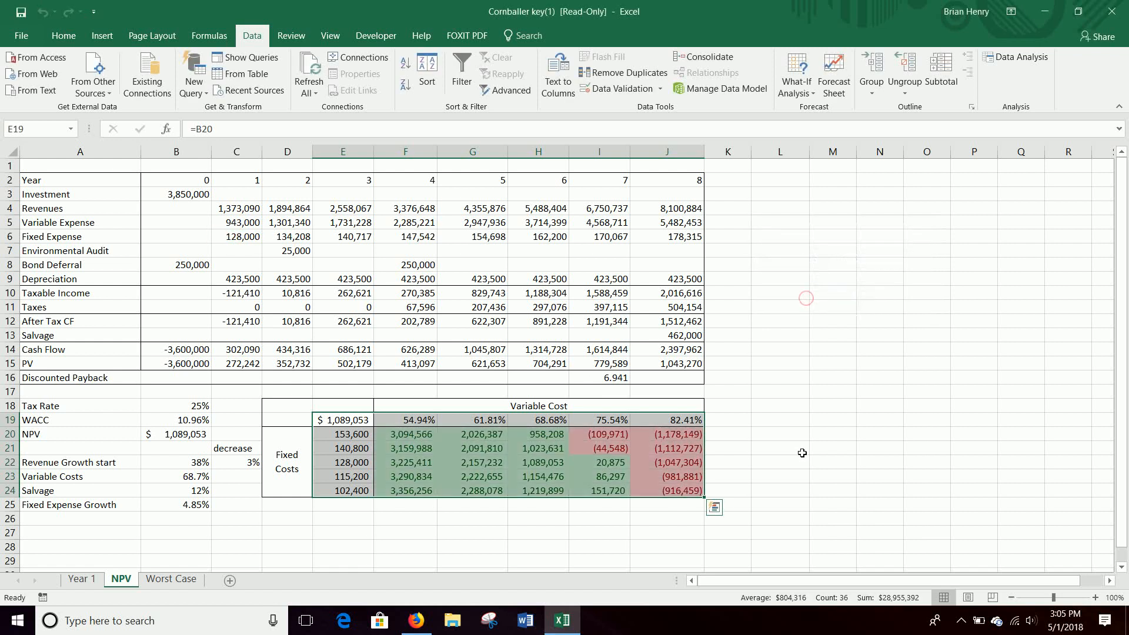
Compare the base fixed cost in E22 with the base-case data table result in H22
{"action": "left_click", "coordinate": [797, 474]}
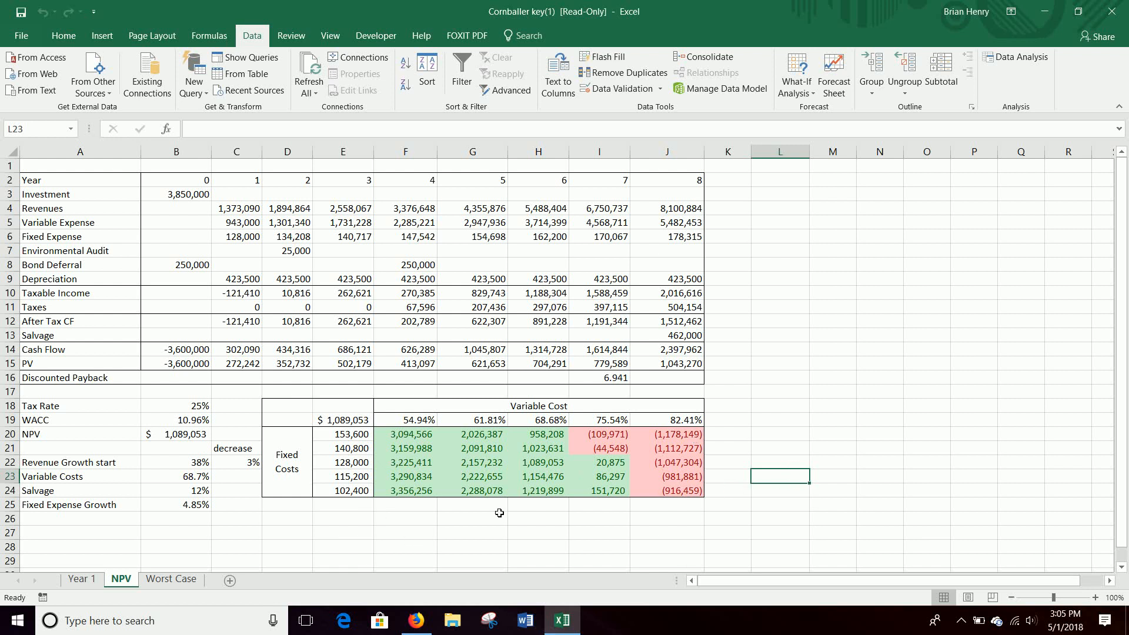
{"action": "left_click", "coordinate": [366, 464]}
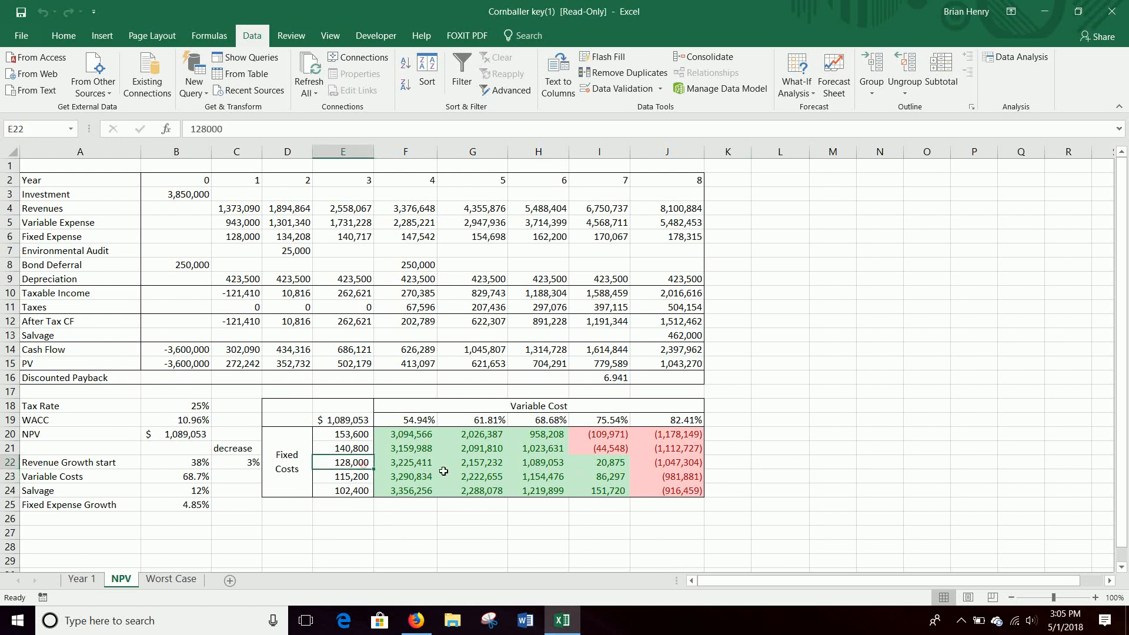
{"action": "left_click", "coordinate": [544, 466]}
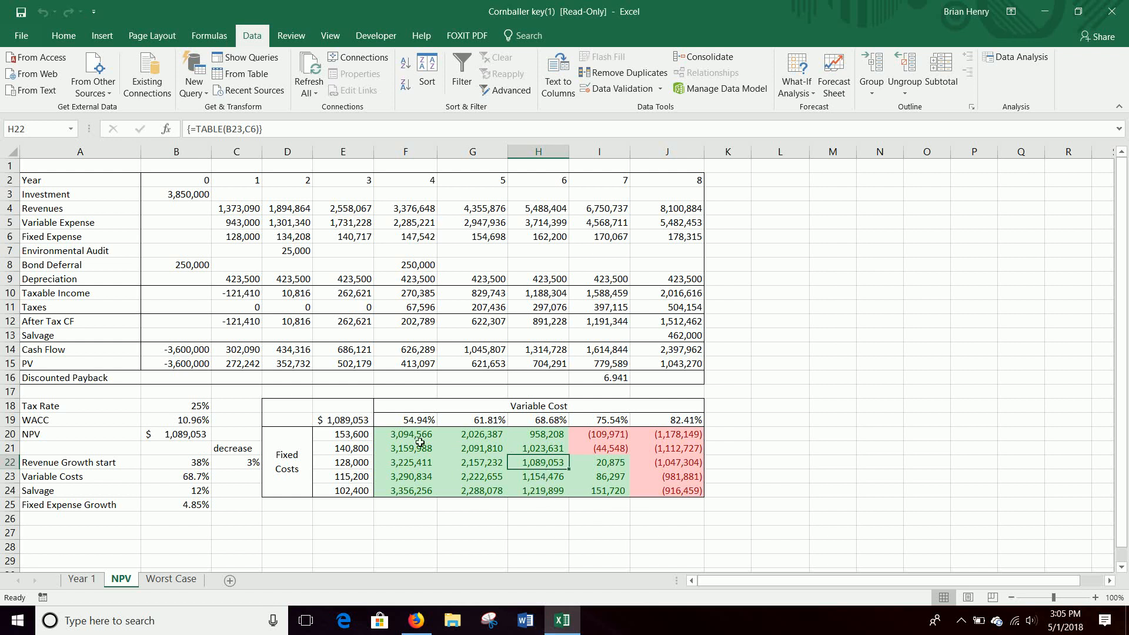
Clear the conditional formatting rules from the data table results in F20:J24
{"action": "left_click_drag", "start_coordinate": [420, 435], "coordinate": [677, 491]}
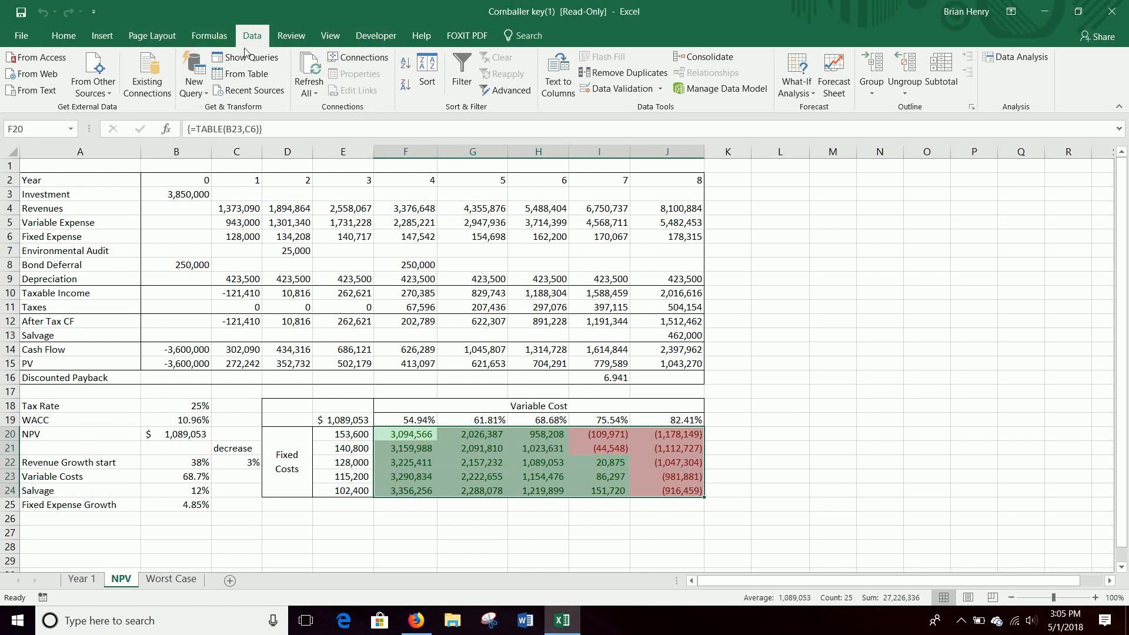
{"action": "left_click", "coordinate": [61, 36]}
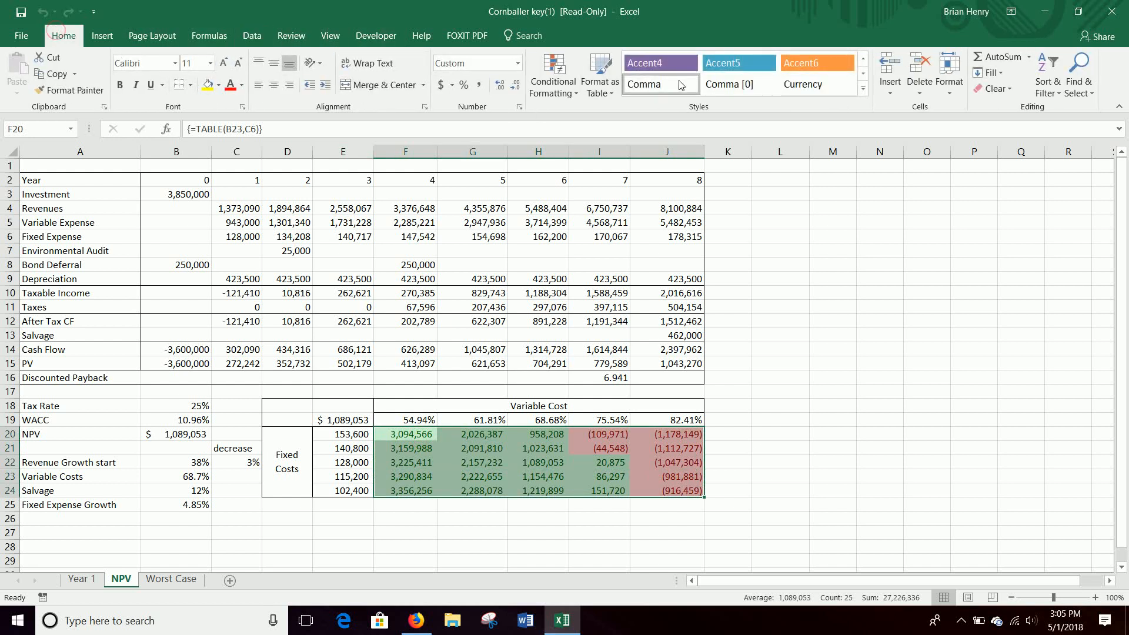
{"action": "left_click", "coordinate": [578, 95]}
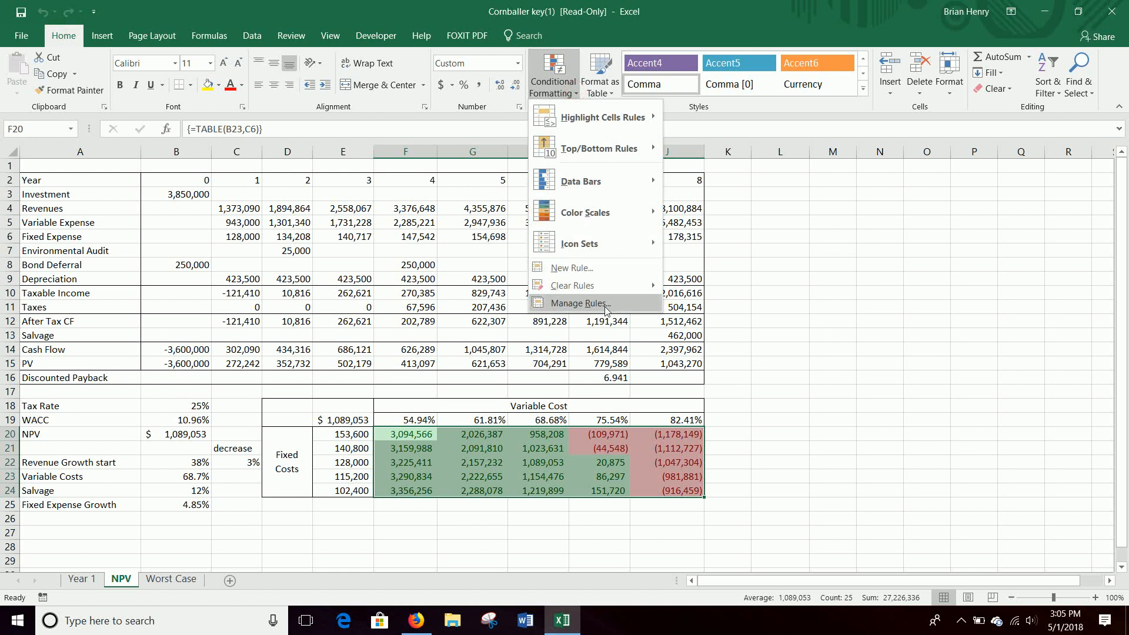
{"action": "mouse_move", "coordinate": [629, 286]}
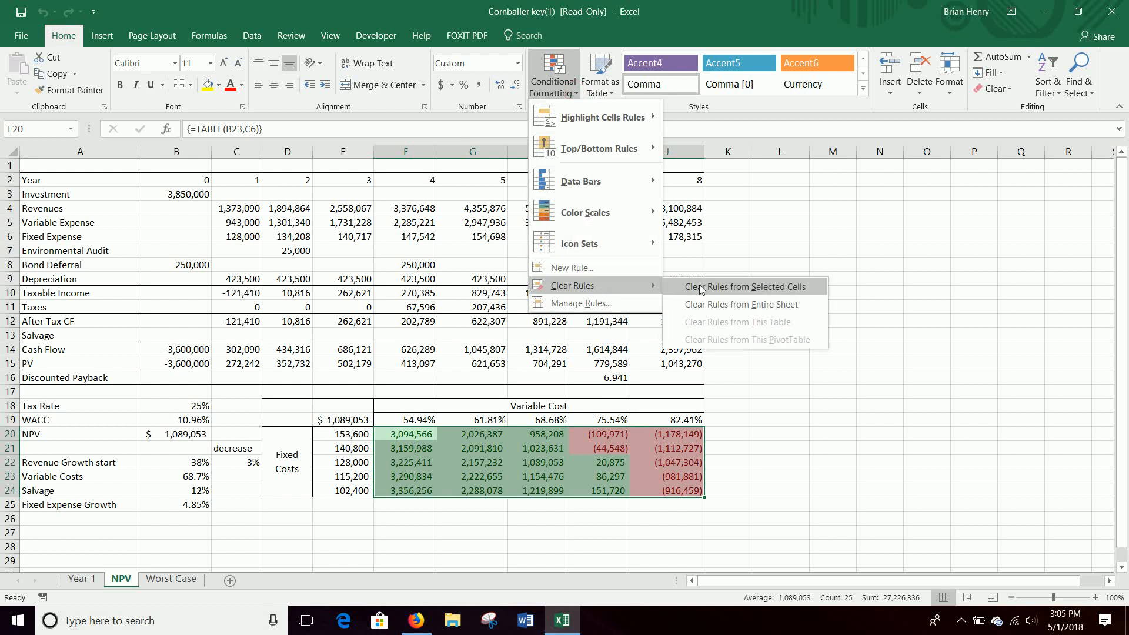
{"action": "left_click", "coordinate": [717, 289]}
{"action": "left_click", "coordinate": [860, 434]}
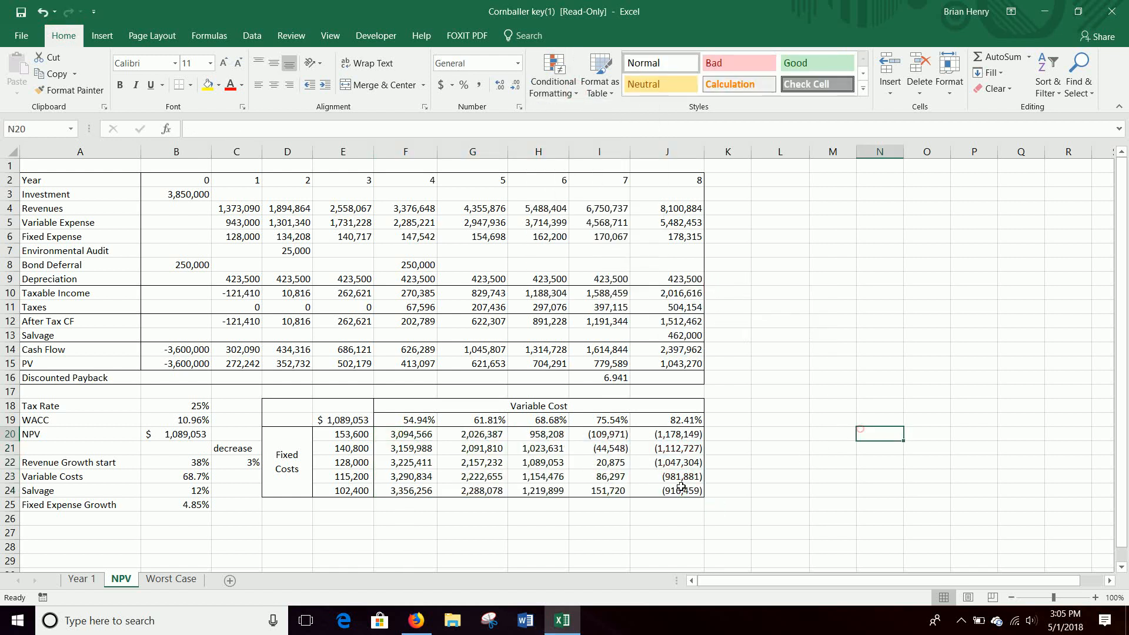
Add a Greater Than 0 highlight rule to F20:J24 with Green Fill with Dark Green Text
{"action": "left_click", "coordinate": [423, 438]}
{"action": "left_click_drag", "start_coordinate": [423, 438], "coordinate": [682, 492]}
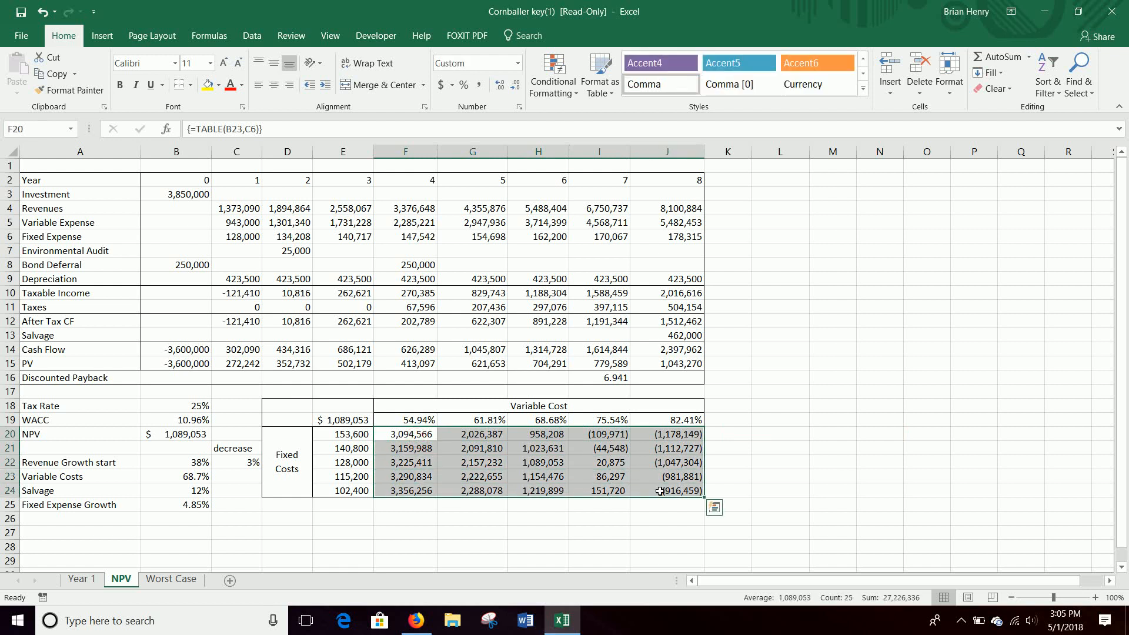
{"action": "left_click", "coordinate": [574, 94]}
{"action": "mouse_move", "coordinate": [616, 124]}
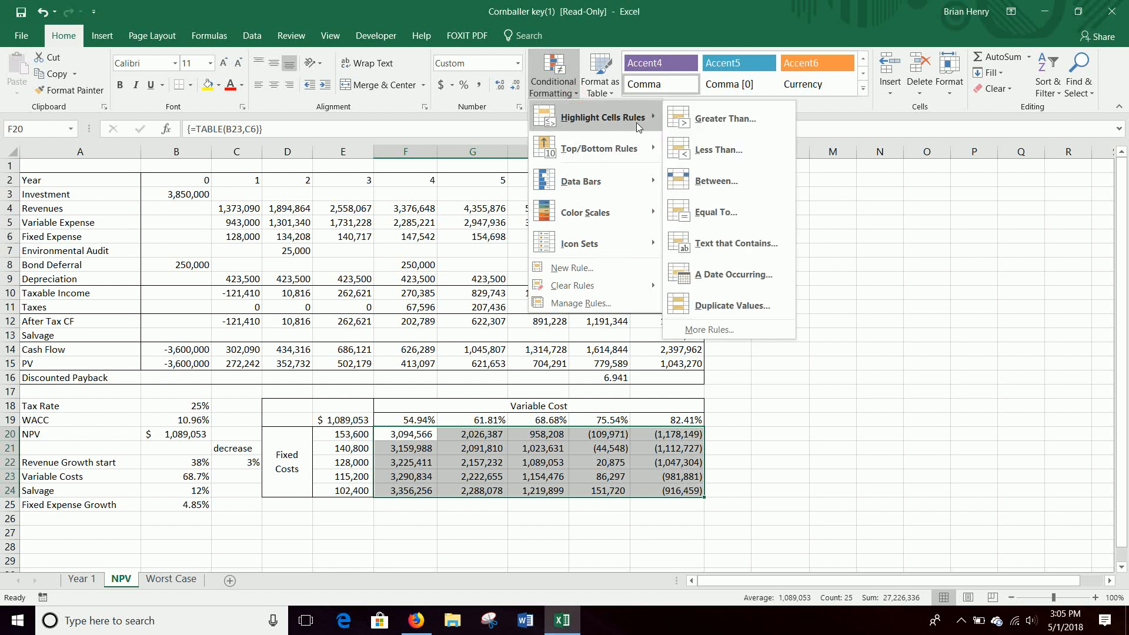
{"action": "left_click", "coordinate": [700, 118]}
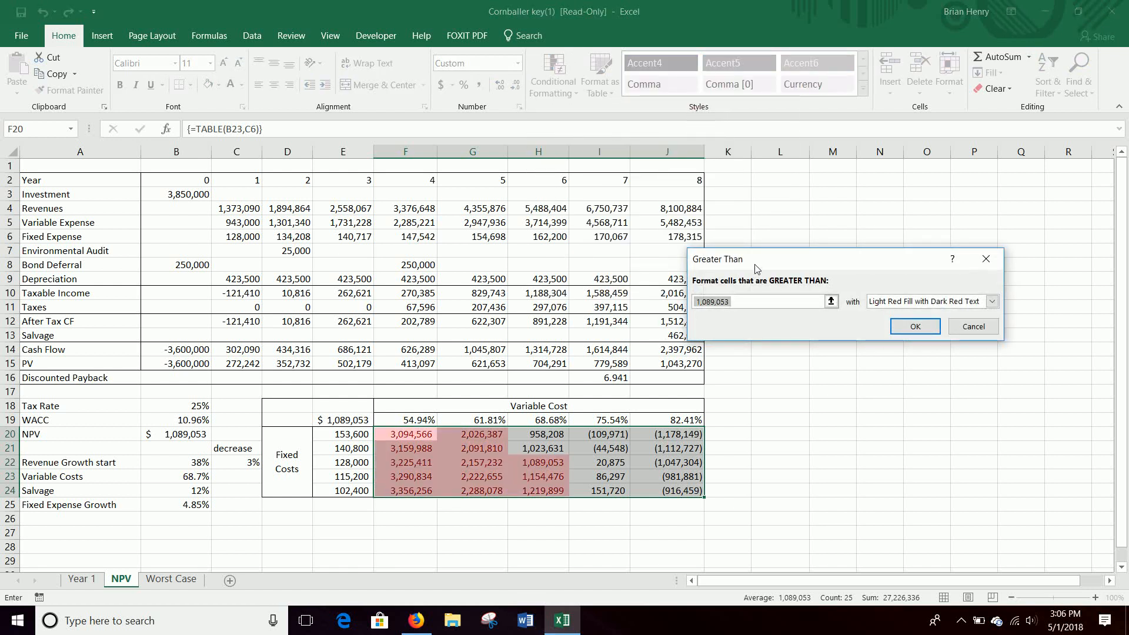
{"action": "type", "text": "0"}
{"action": "left_click", "coordinate": [992, 301]}
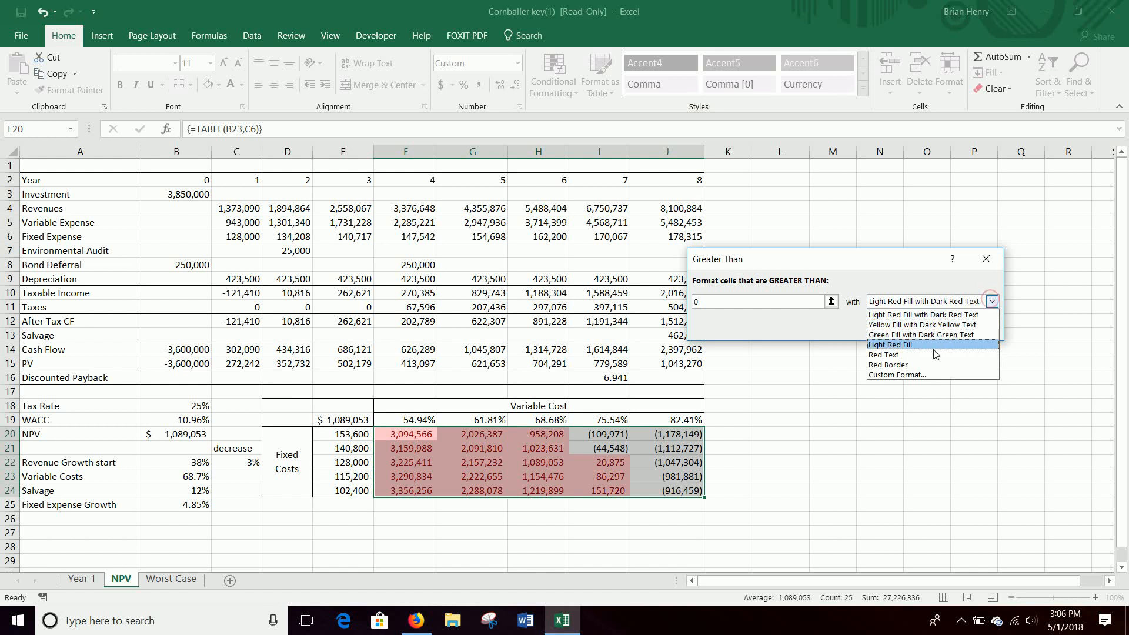
{"action": "left_click", "coordinate": [918, 334]}
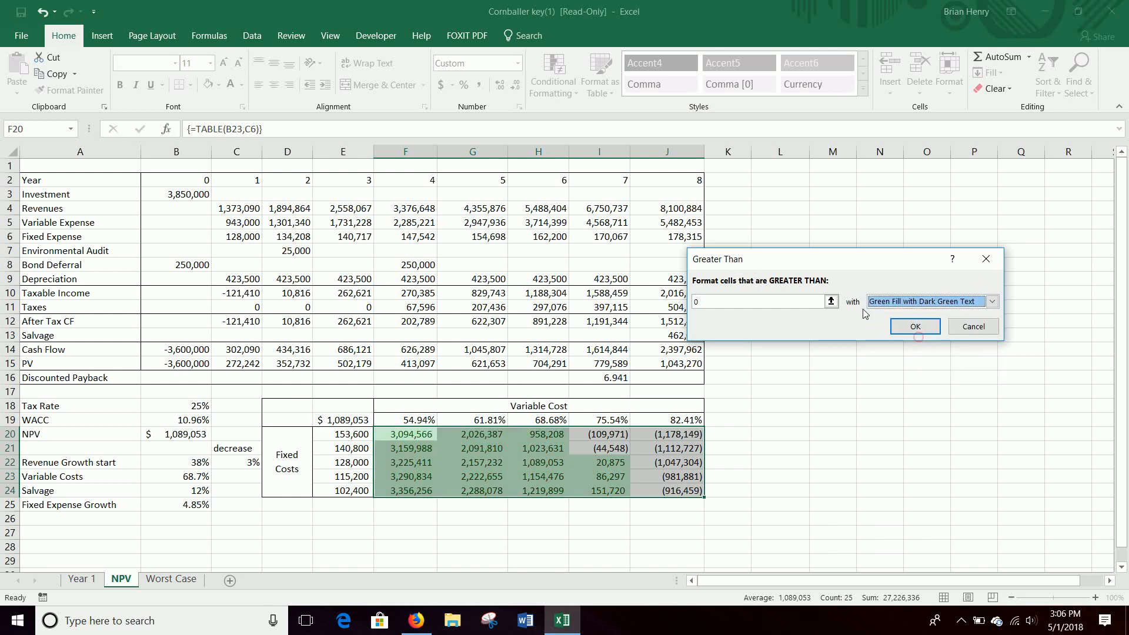
{"action": "left_click", "coordinate": [916, 327]}
Add a Less Than 0 highlight rule to F20:J24 with Light Red Fill with Dark Red Text
{"action": "left_click", "coordinate": [553, 83]}
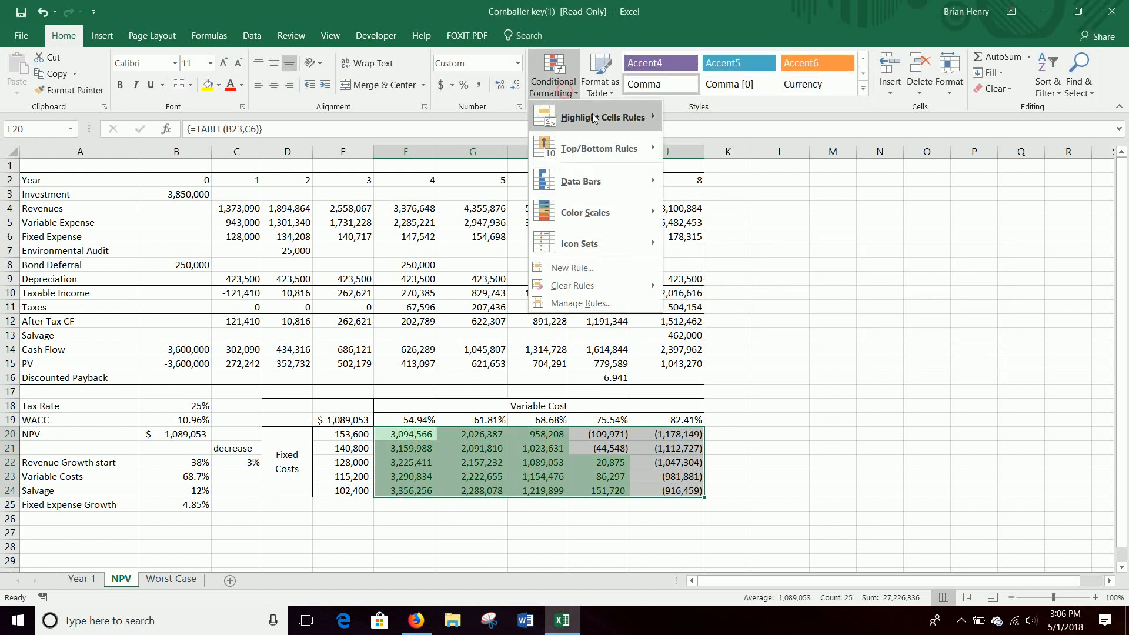
{"action": "mouse_move", "coordinate": [594, 118]}
{"action": "left_click", "coordinate": [738, 149]}
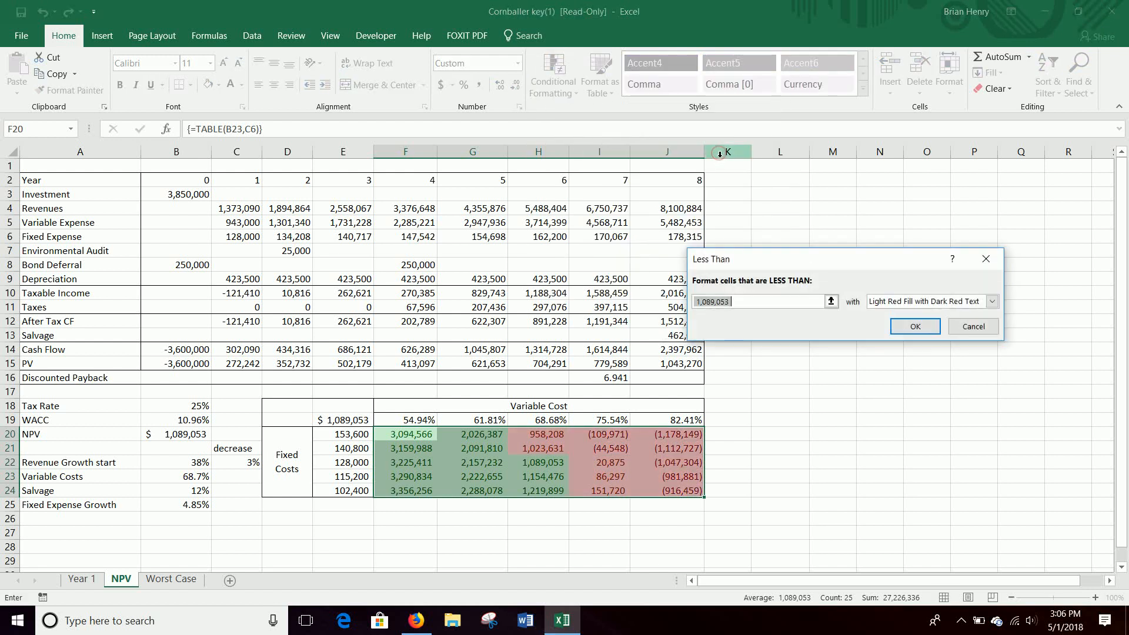
{"action": "type", "text": "0"}
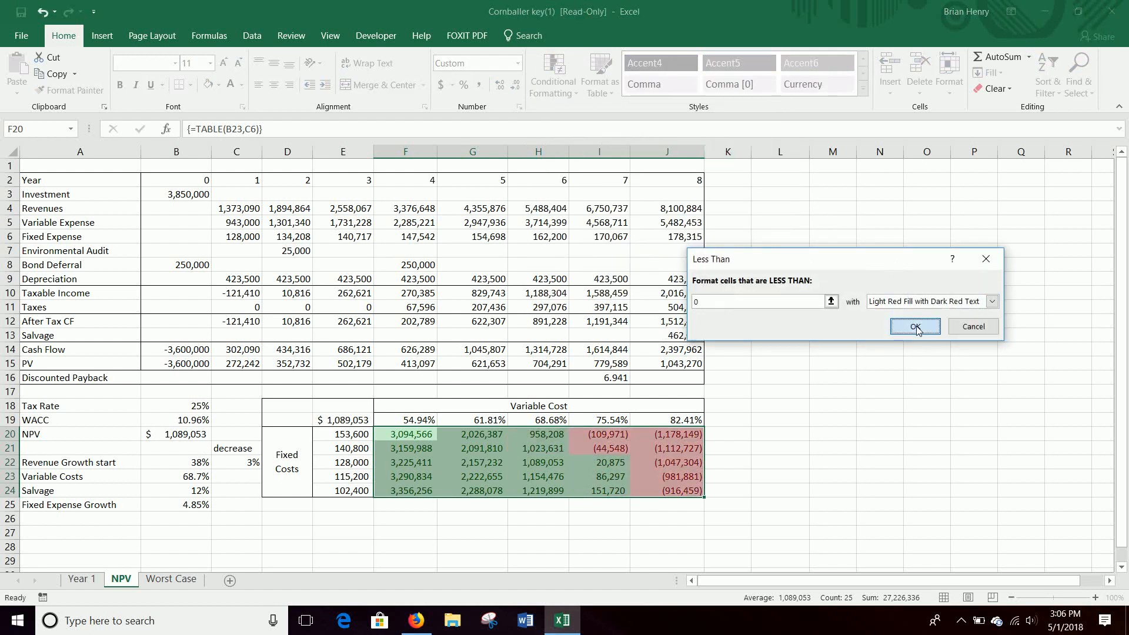
{"action": "left_click", "coordinate": [915, 327]}
{"action": "left_click", "coordinate": [876, 437]}
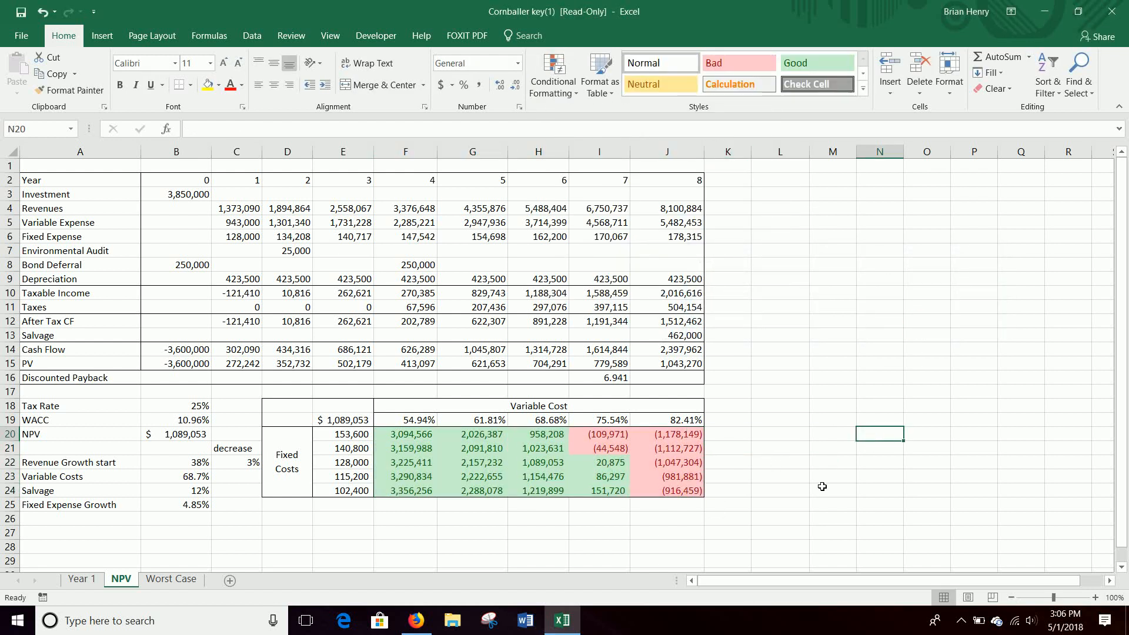
Examine the NPV formula in B20 and the data table results in I21, I22 and J22
{"action": "left_click", "coordinate": [175, 436]}
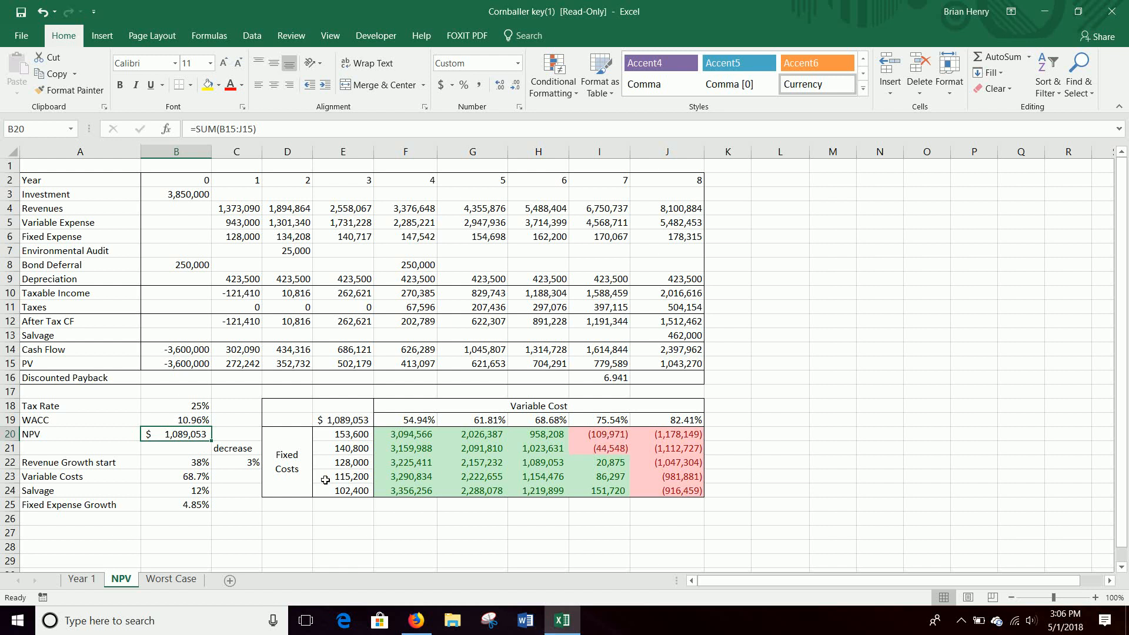
{"action": "left_click", "coordinate": [612, 452]}
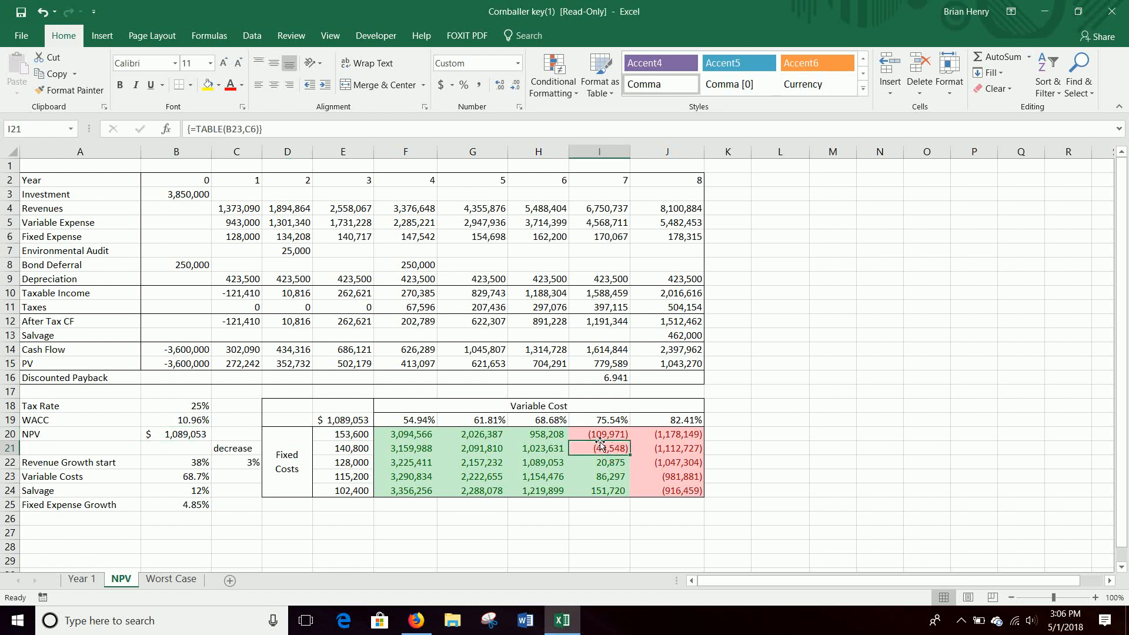
{"action": "left_click", "coordinate": [620, 462]}
{"action": "key", "text": "Right"}
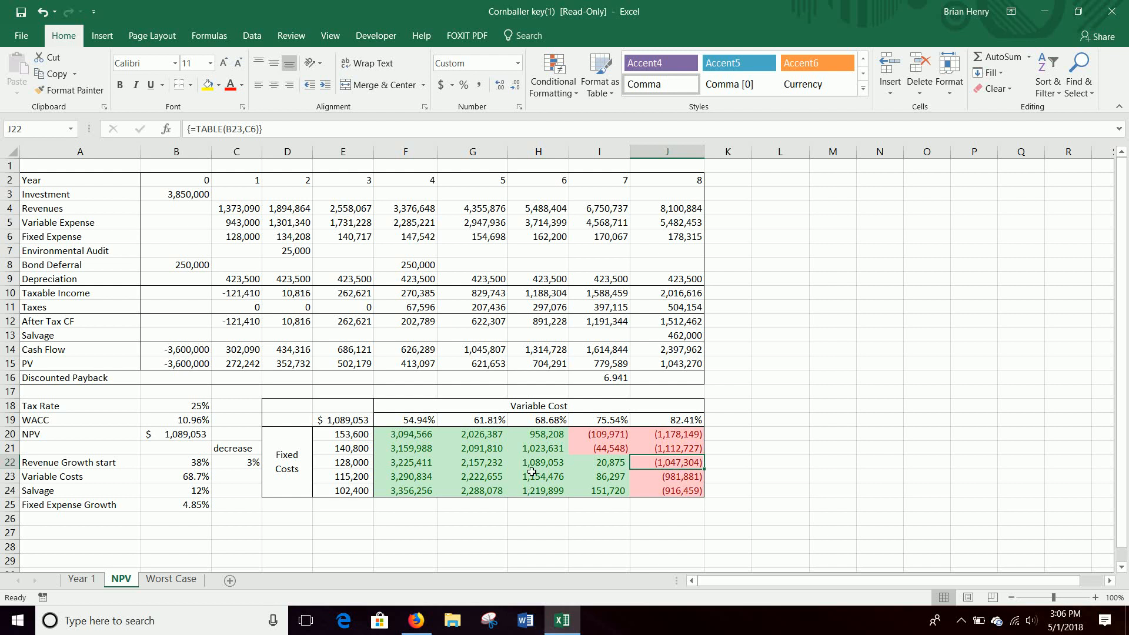
Examine the data table results in H24, H22, F22 and J22 against the Variable Cost heading
{"action": "left_click", "coordinate": [544, 490]}
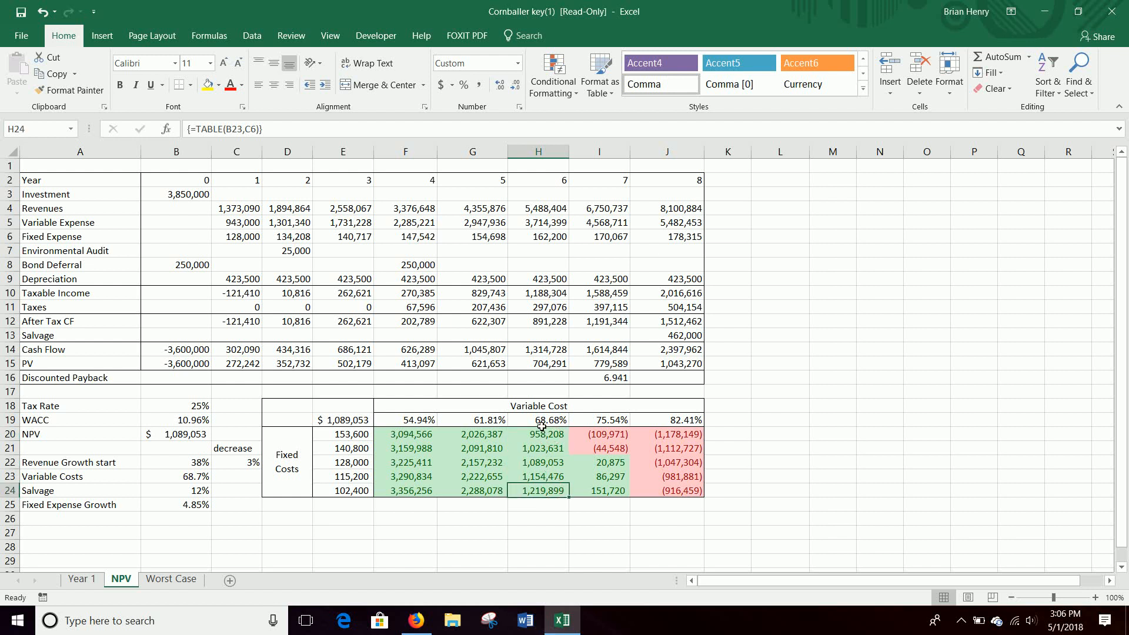
{"action": "left_click", "coordinate": [548, 465]}
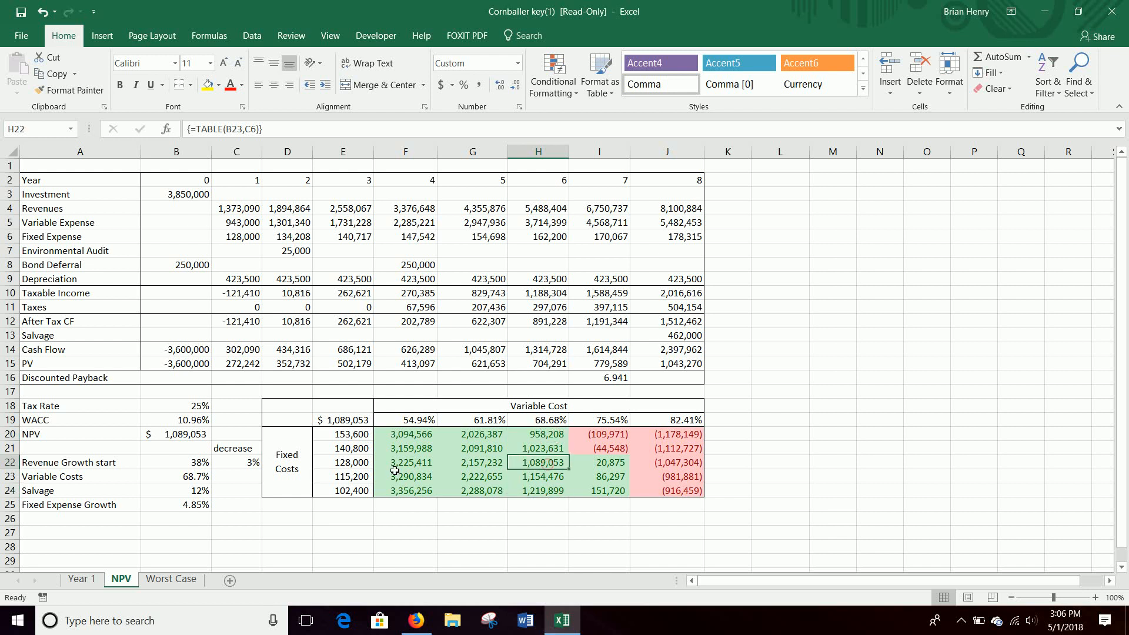
{"action": "left_click", "coordinate": [402, 465]}
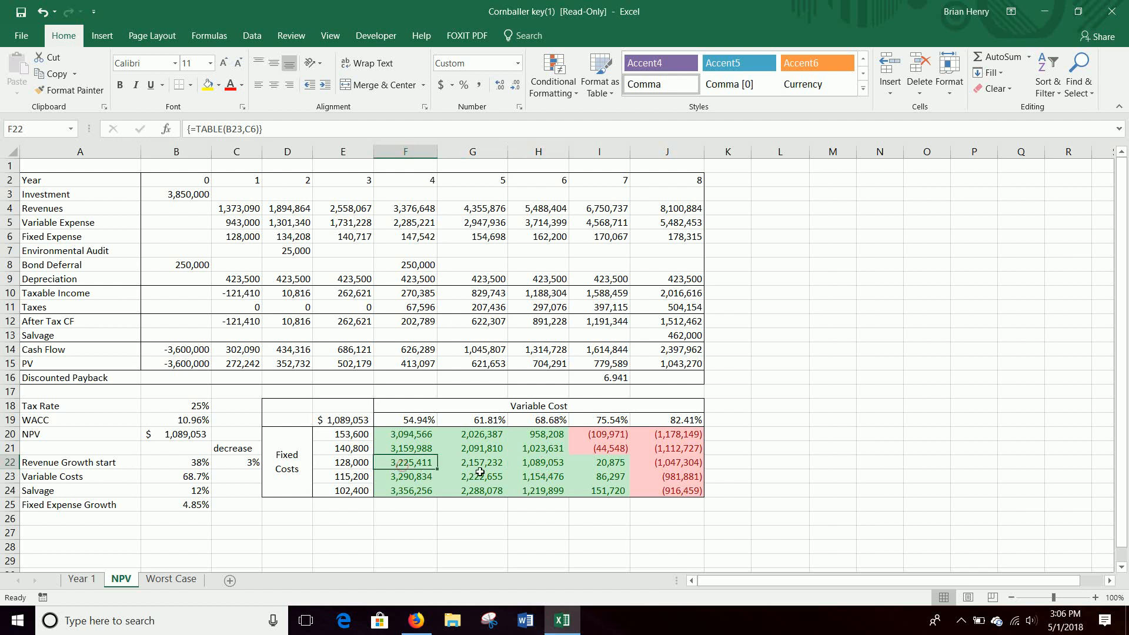
{"action": "left_click", "coordinate": [668, 466]}
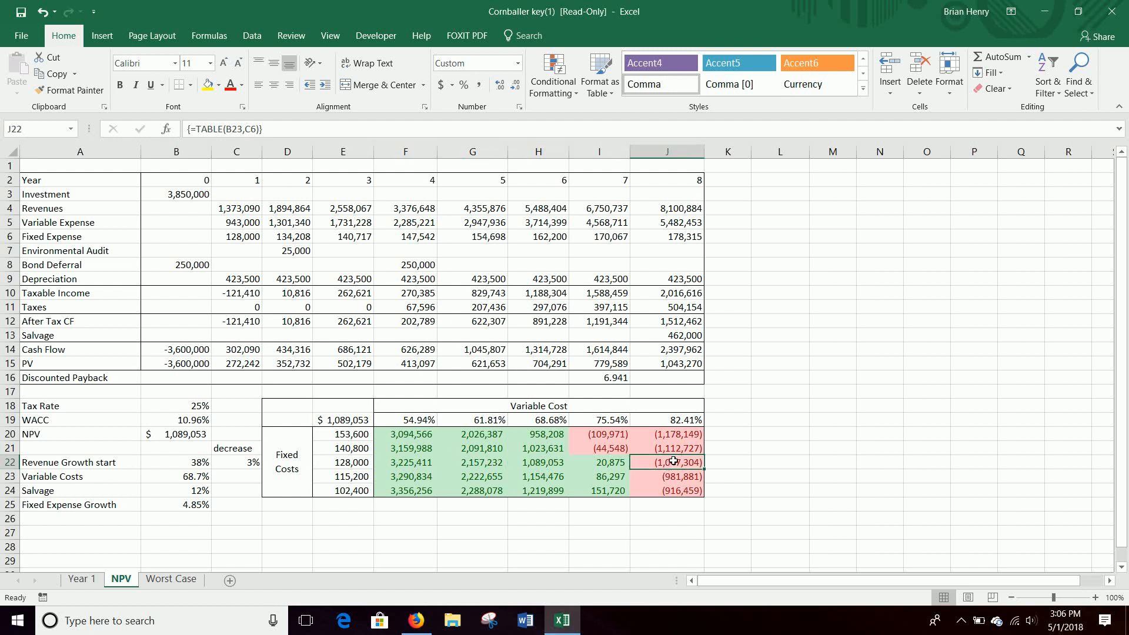
{"action": "left_click", "coordinate": [421, 465]}
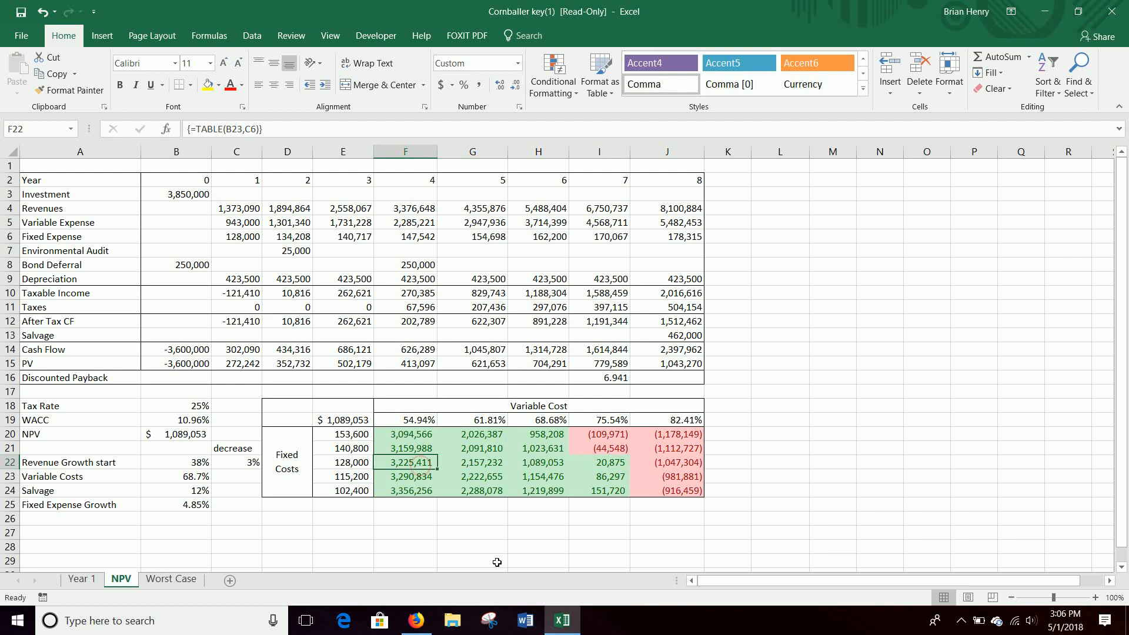
{"action": "left_click", "coordinate": [550, 407]}
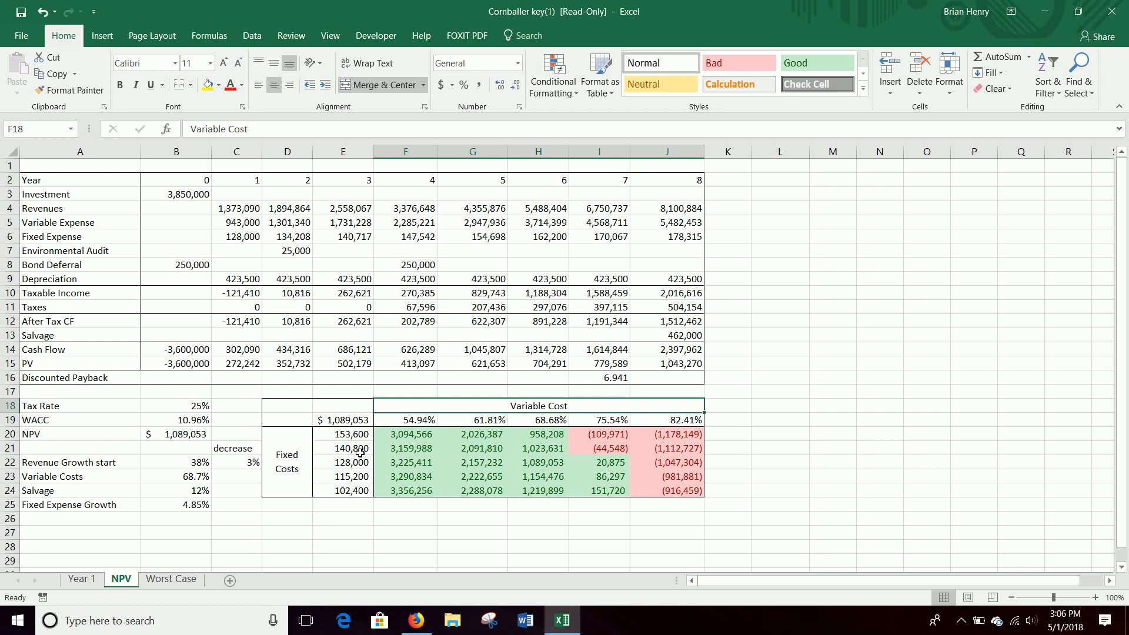
Set the year 1 Fixed Expense in C6 to 140800
{"action": "left_click", "coordinate": [252, 233]}
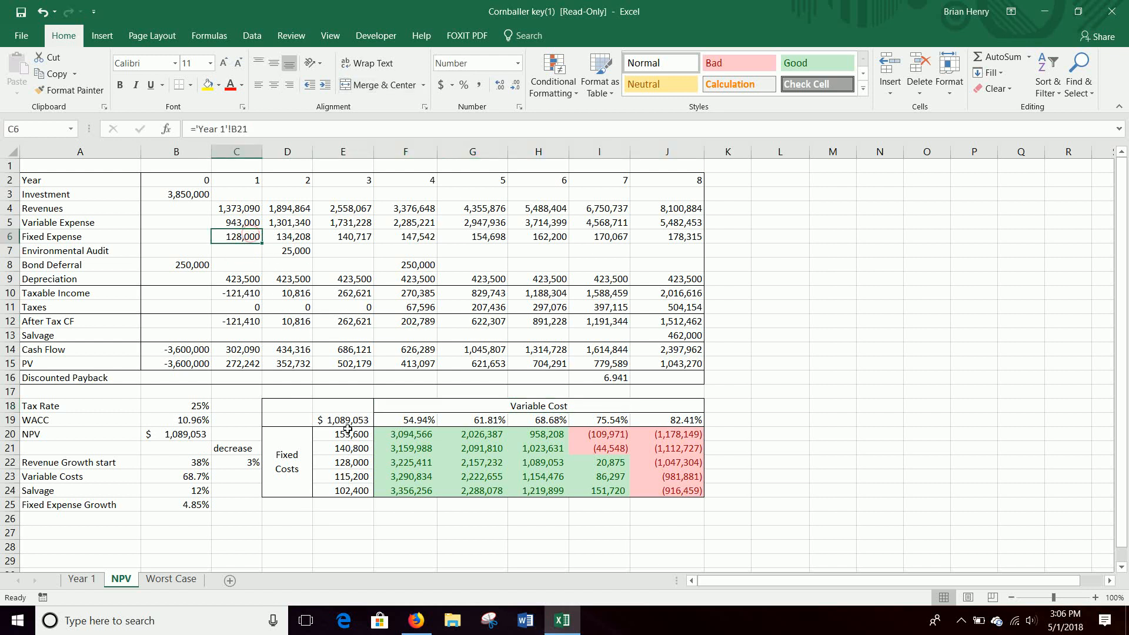
{"action": "type", "text": "140"}
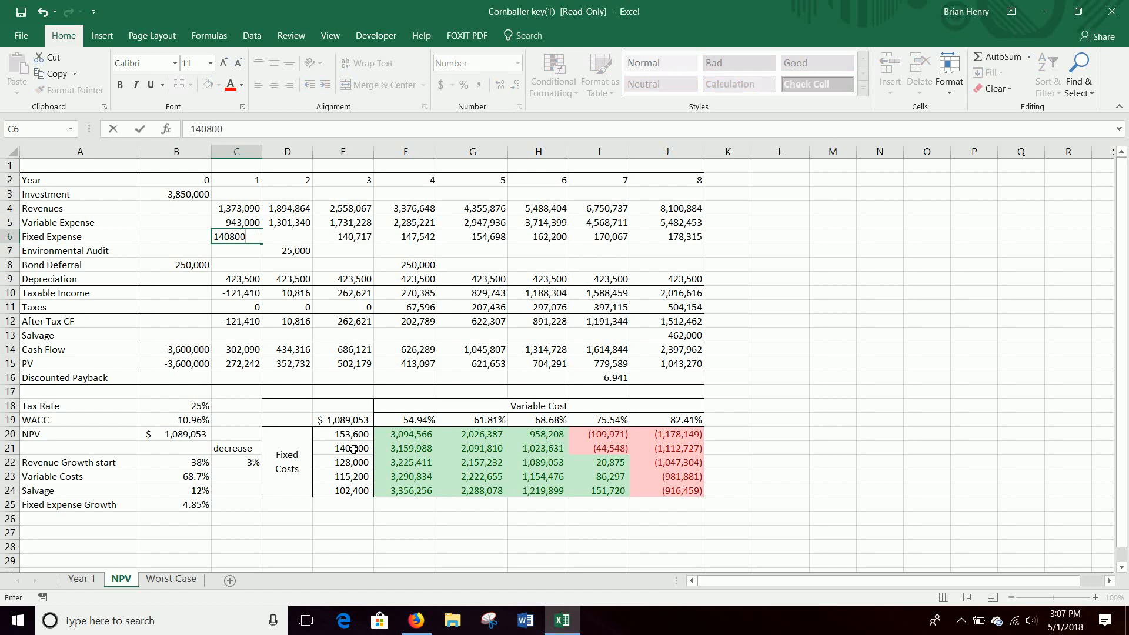
{"action": "key", "text": "Return"}
Copy the 75.54% variable cost from I19 and paste it as a value into Variable Costs in B23
{"action": "left_click", "coordinate": [607, 420]}
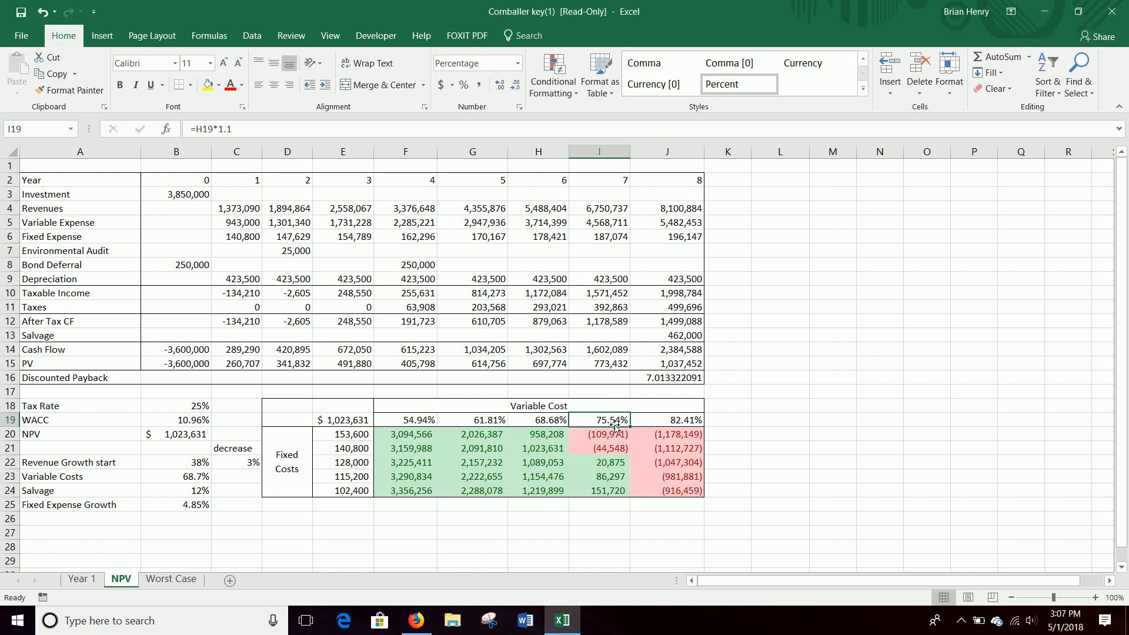
{"action": "key", "text": "ctrl+c"}
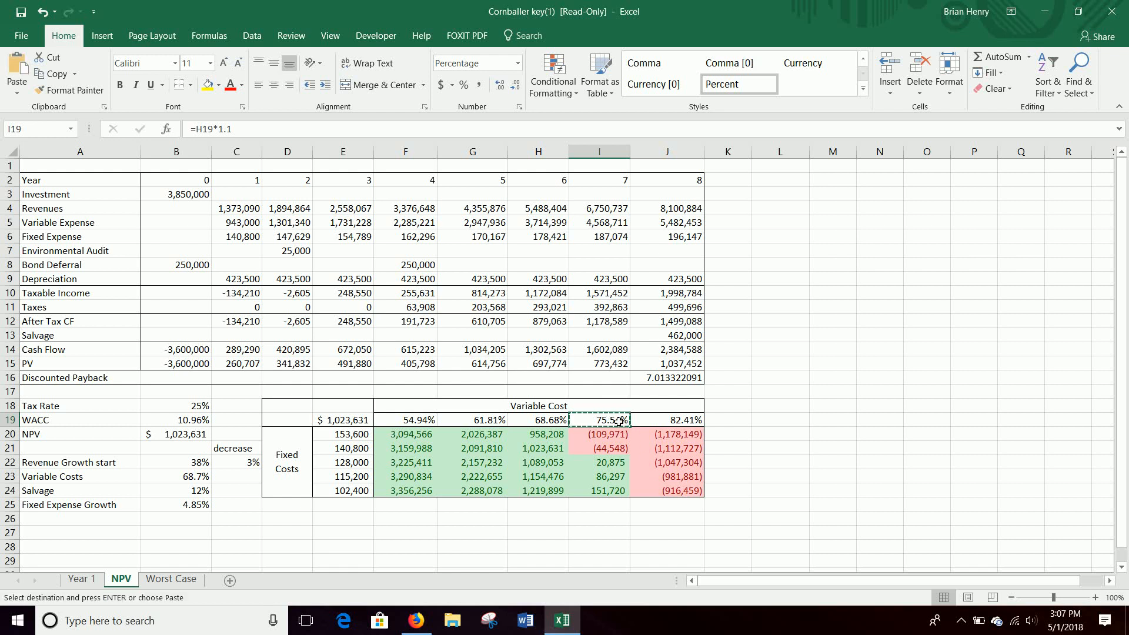
{"action": "left_click", "coordinate": [188, 478]}
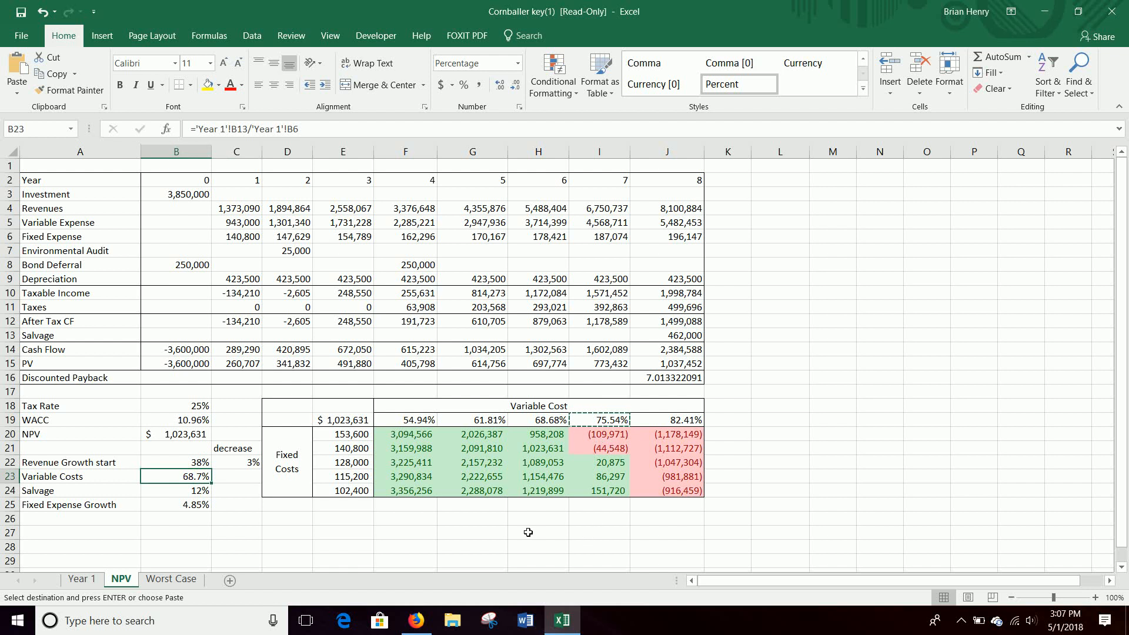
{"action": "right_click", "coordinate": [184, 479]}
{"action": "left_click", "coordinate": [237, 230]}
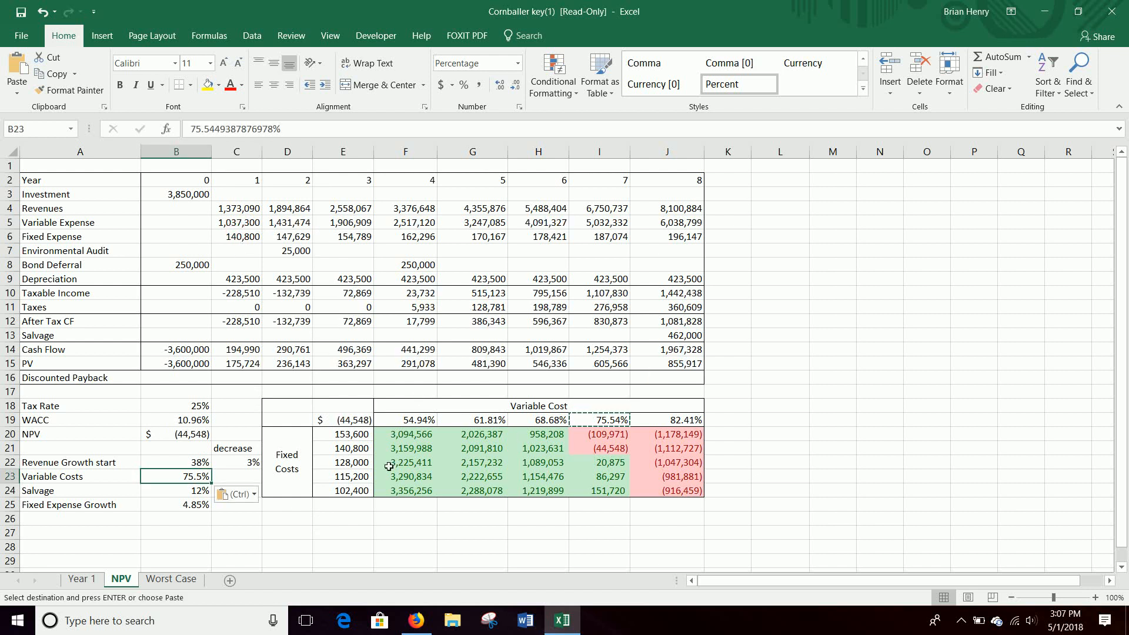
Compare the NPV in B20 with the data table result in I21, and undo the Variable Costs and Fixed Expense changes
{"action": "left_click", "coordinate": [177, 437]}
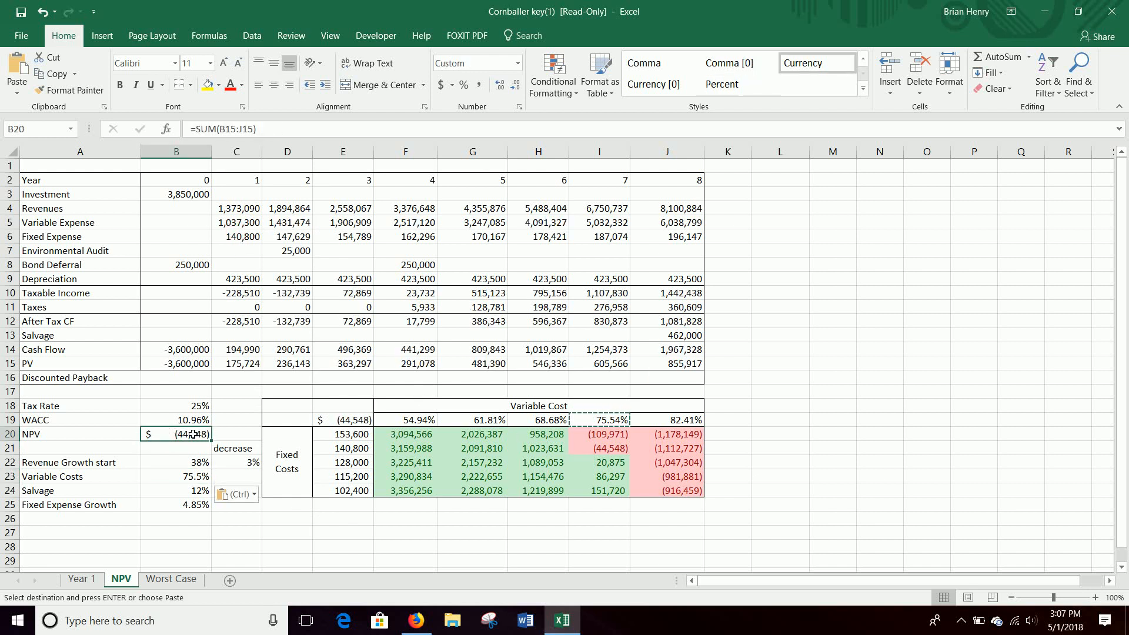
{"action": "left_click", "coordinate": [613, 449]}
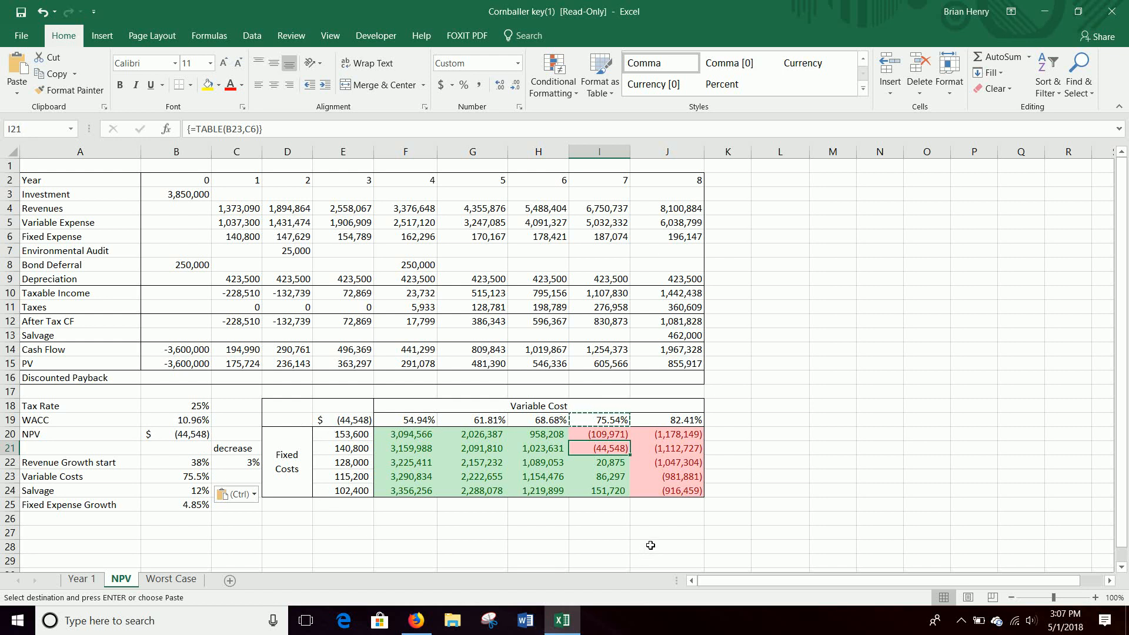
{"action": "key", "text": "ctrl+z"}
{"action": "key", "text": "ctrl+z"}
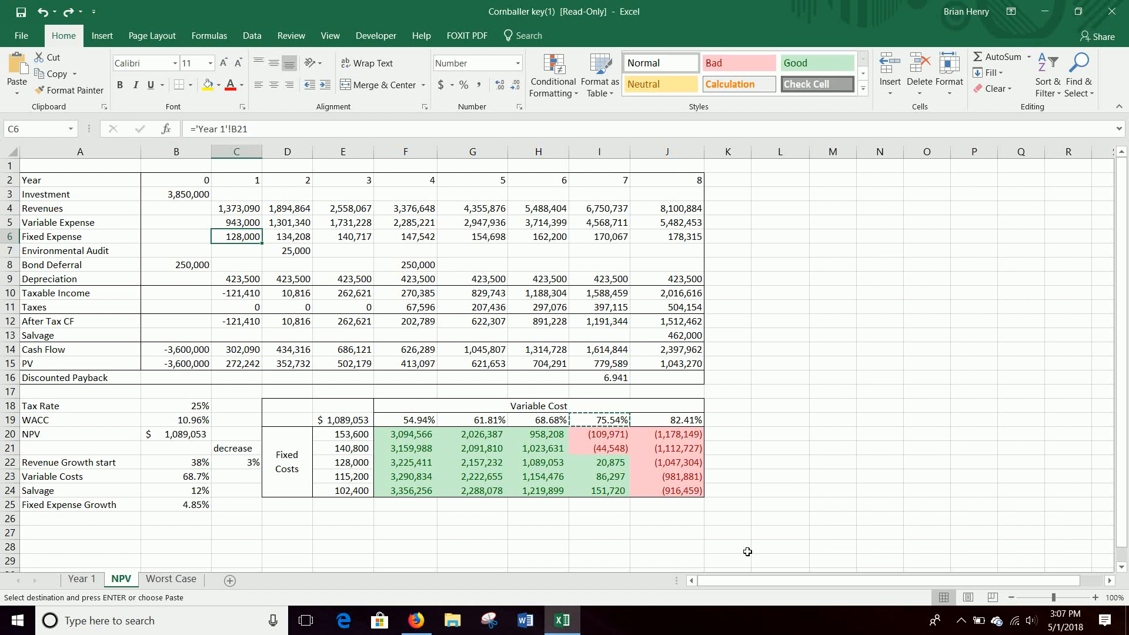
{"action": "left_click", "coordinate": [961, 621]}
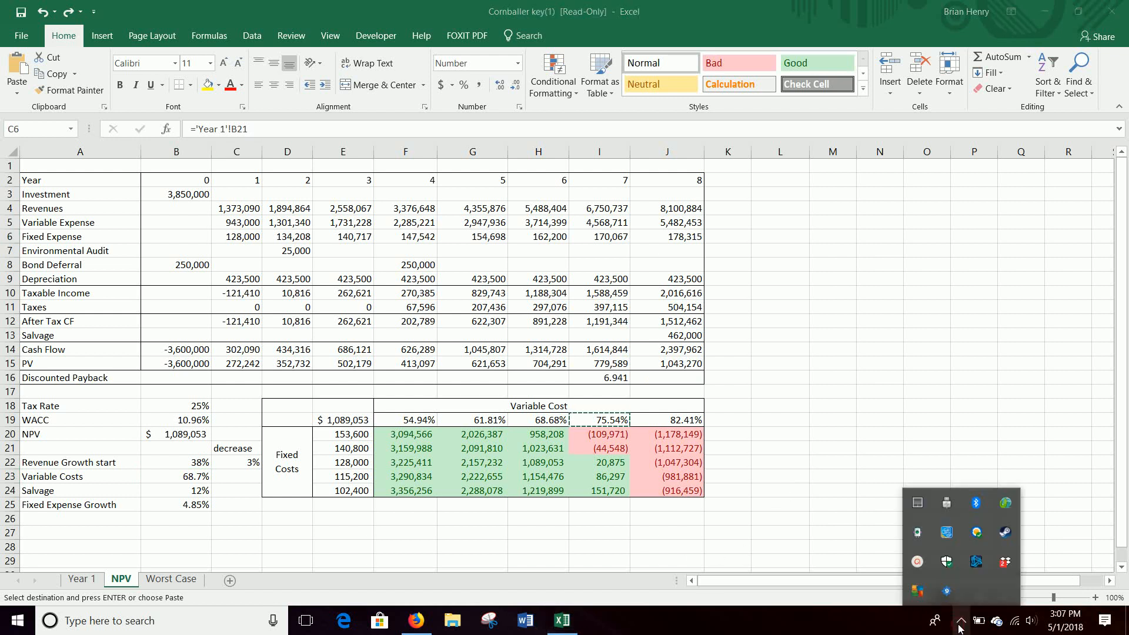
{"action": "left_click", "coordinate": [918, 561]}
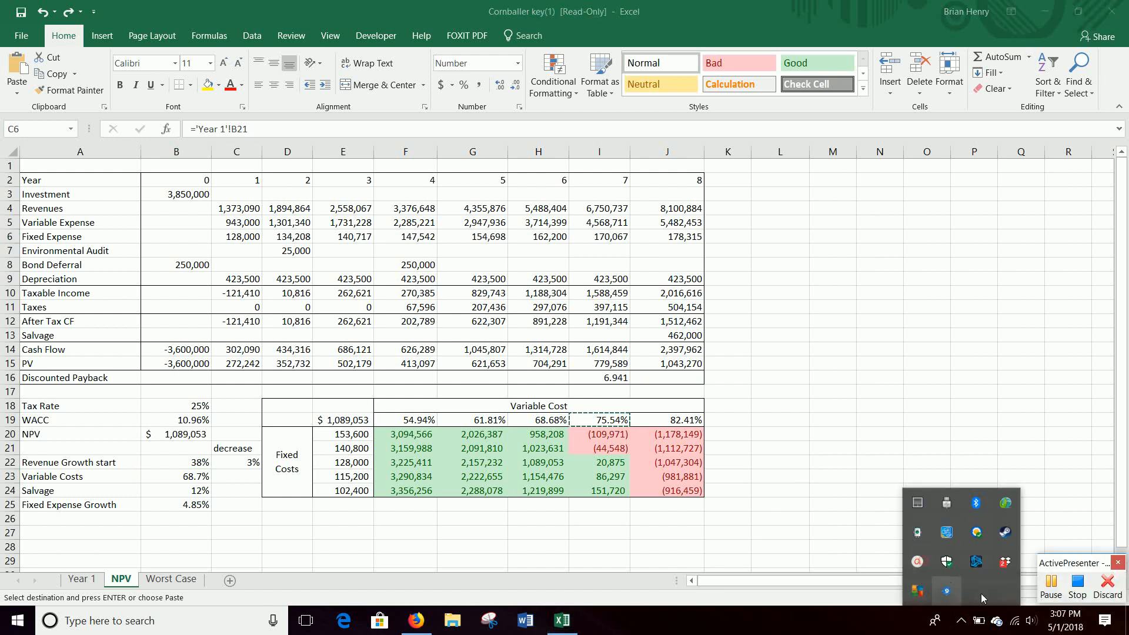